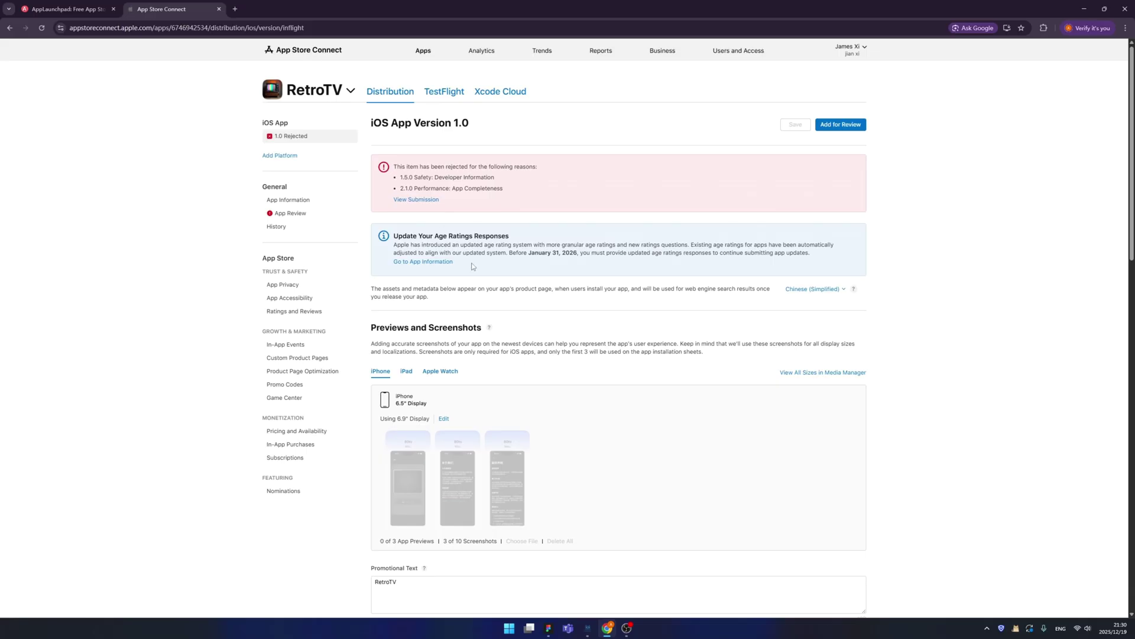
- Scroll to the YouTube listing's iPhone screenshots (Create, Discover Shorts, Watch, Stream Music)
scroll(528, 313, "down", 2)
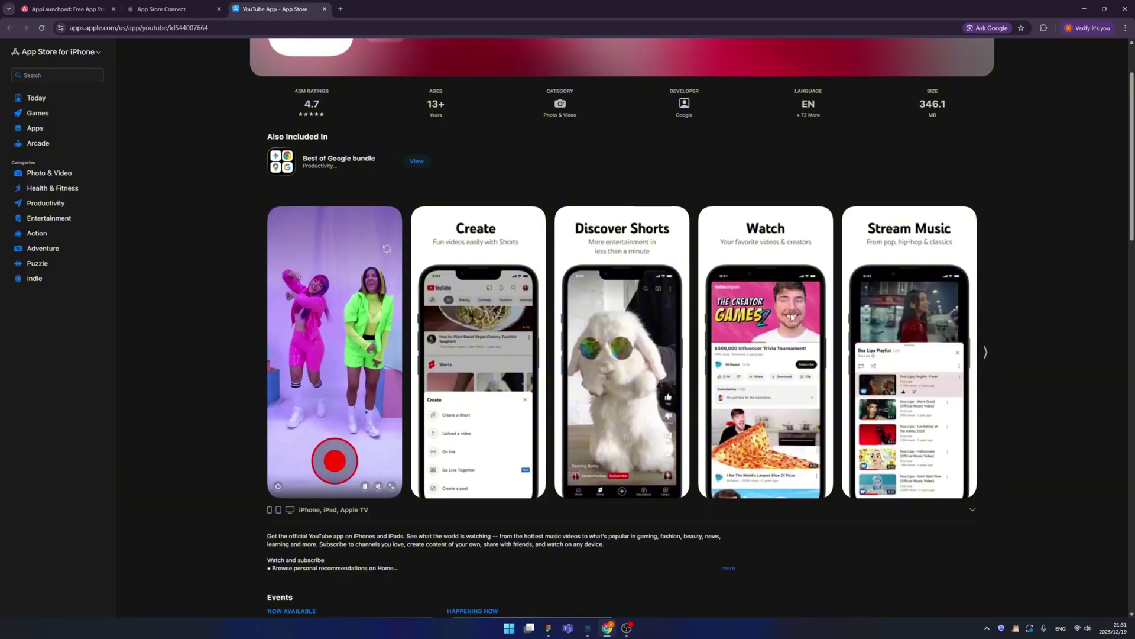
- Page through YouTube's and TikTok's screenshot carousels, then review YouTube's iPad screenshot set
left_click(987, 354)
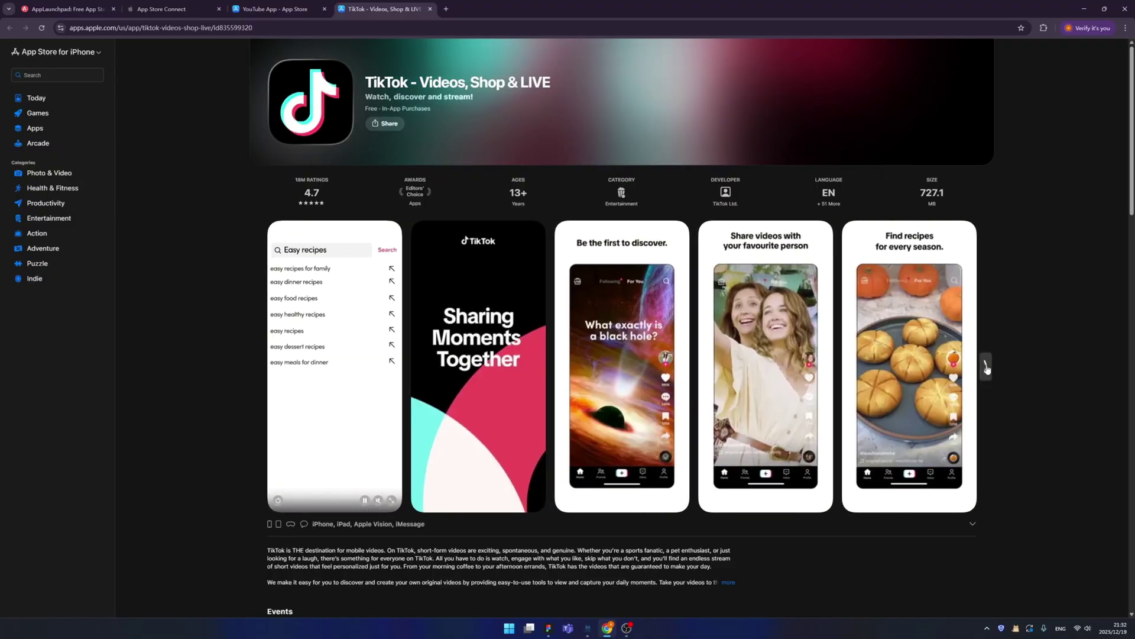
left_click(986, 366)
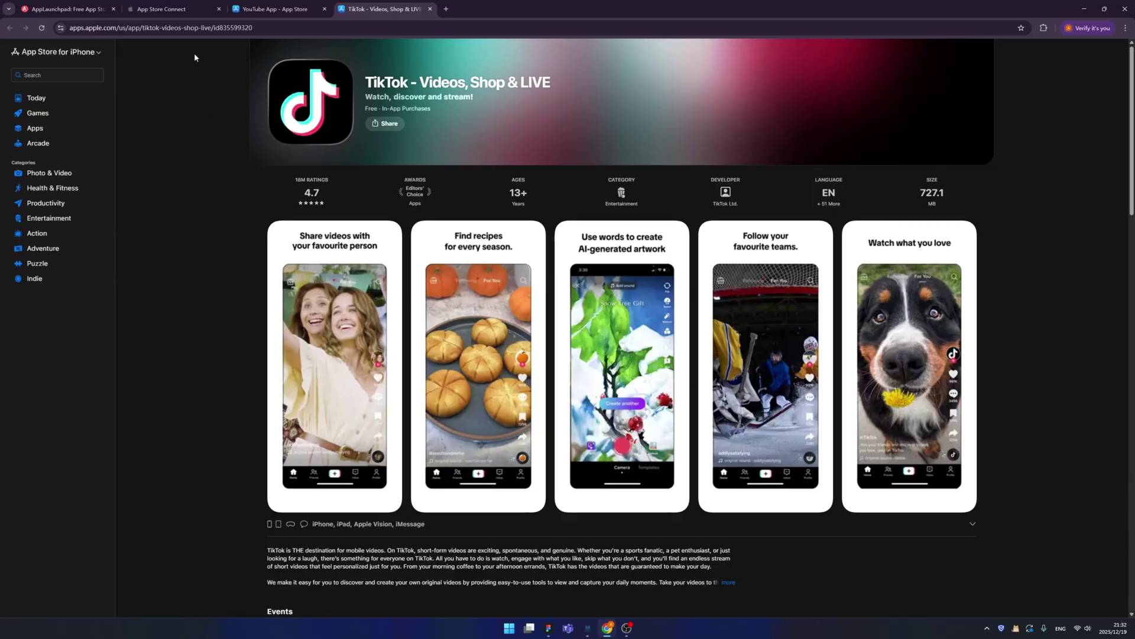
left_click(169, 9)
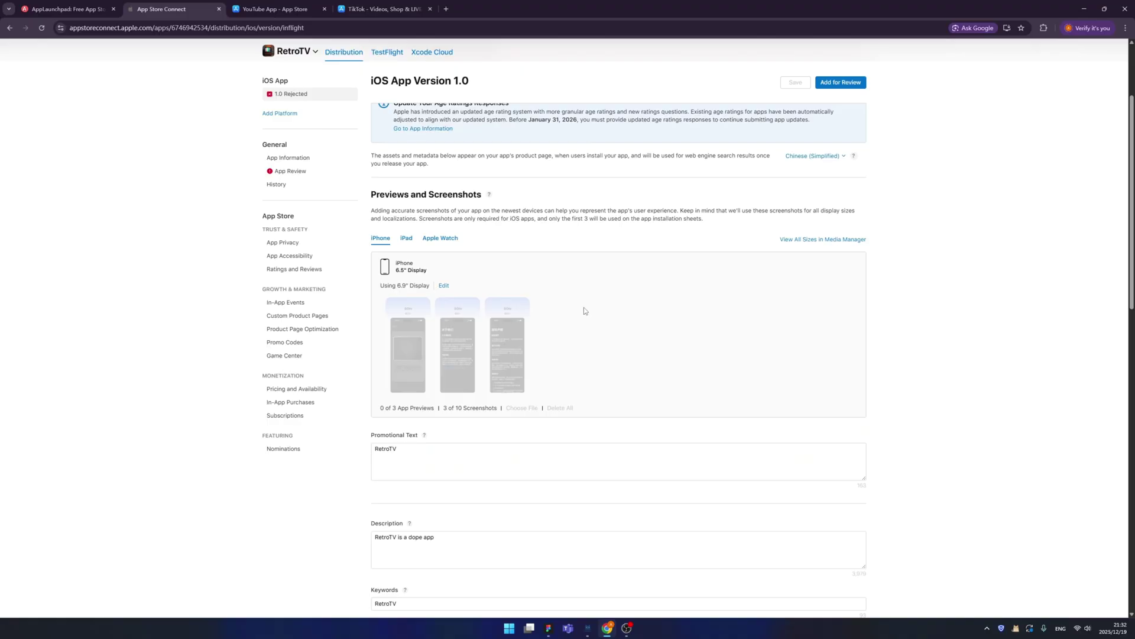
key("ctrl+Tab")
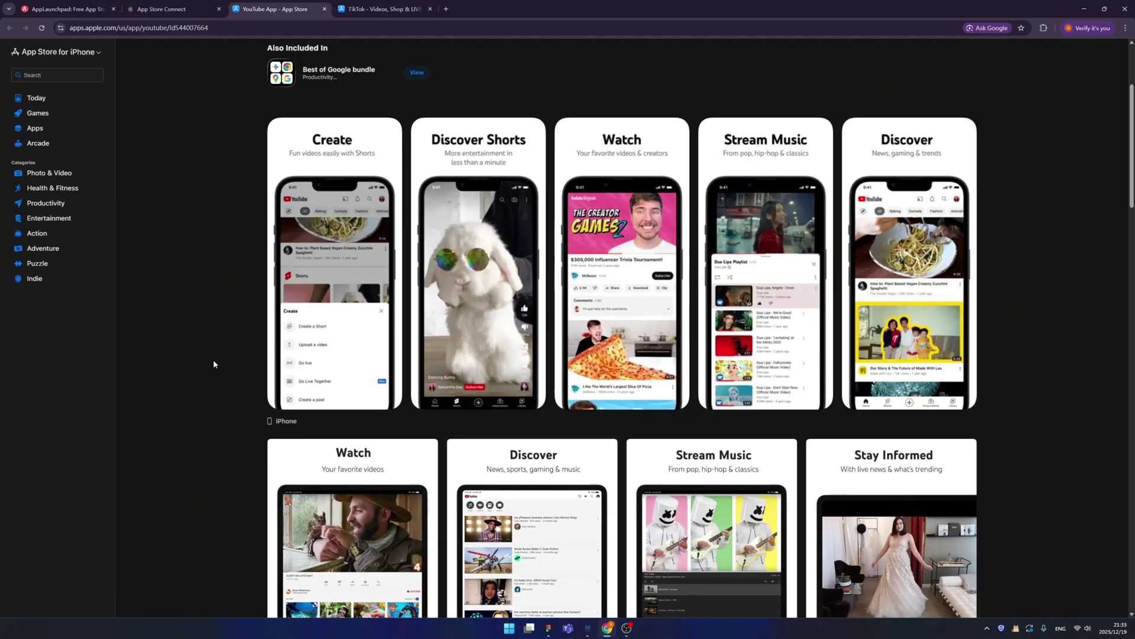
scroll(232, 389, "up", 1)
scroll(230, 393, "down", 3)
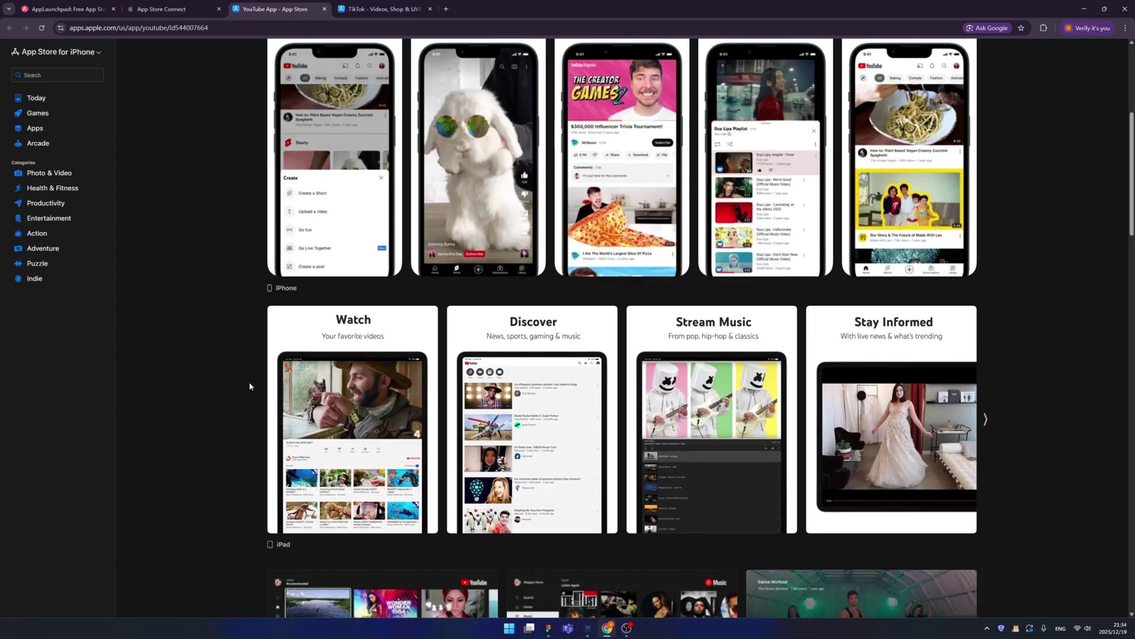
scroll(233, 389, "up", 2)
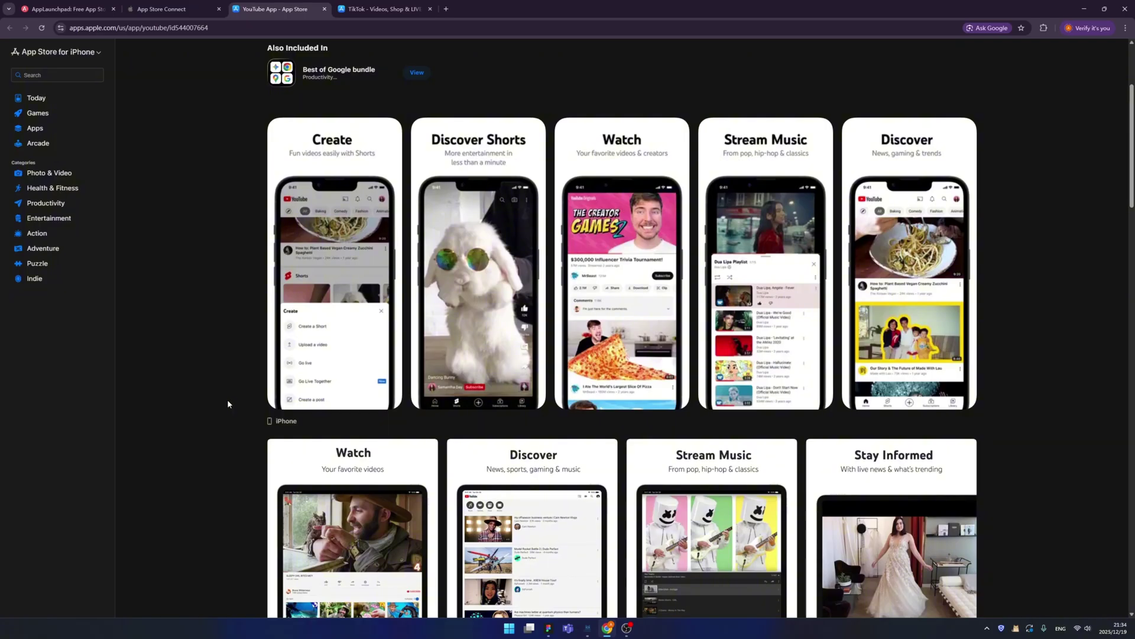
- Switch to the AppLaunchpad homepage and scroll through its template examples
key("ctrl+1")
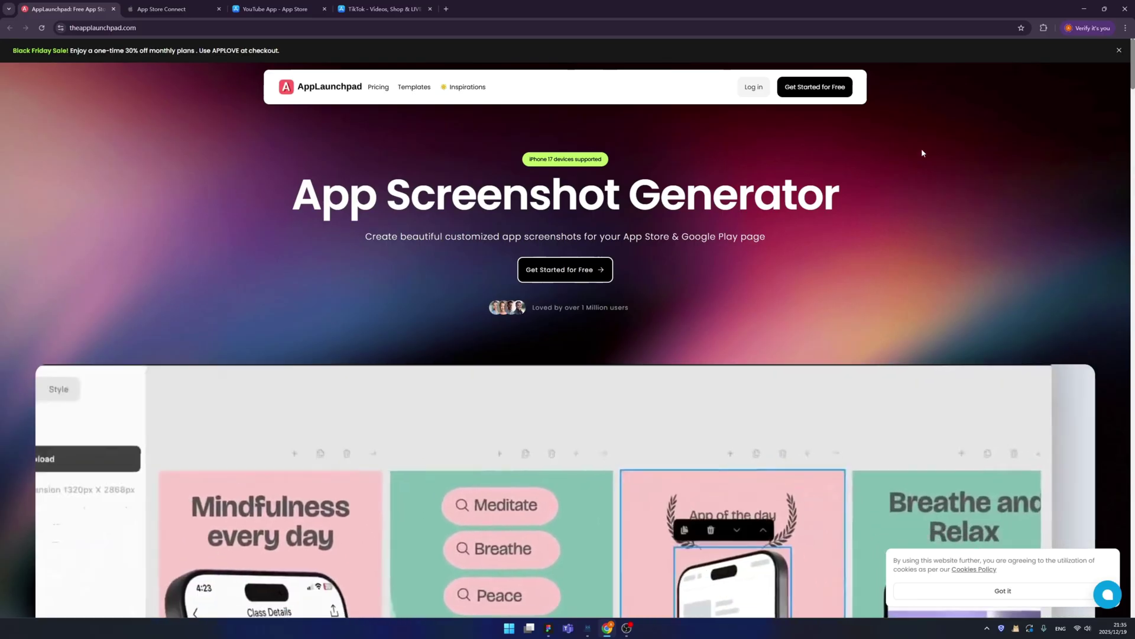
scroll(1127, 80, "down", 5)
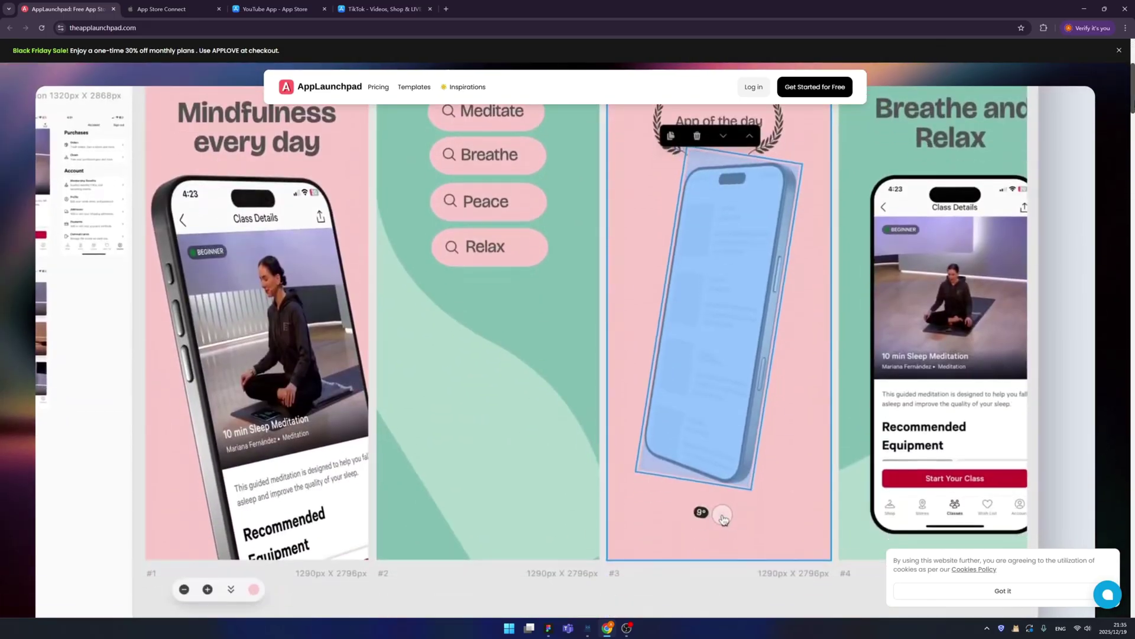
scroll(566, 340, "down", 4)
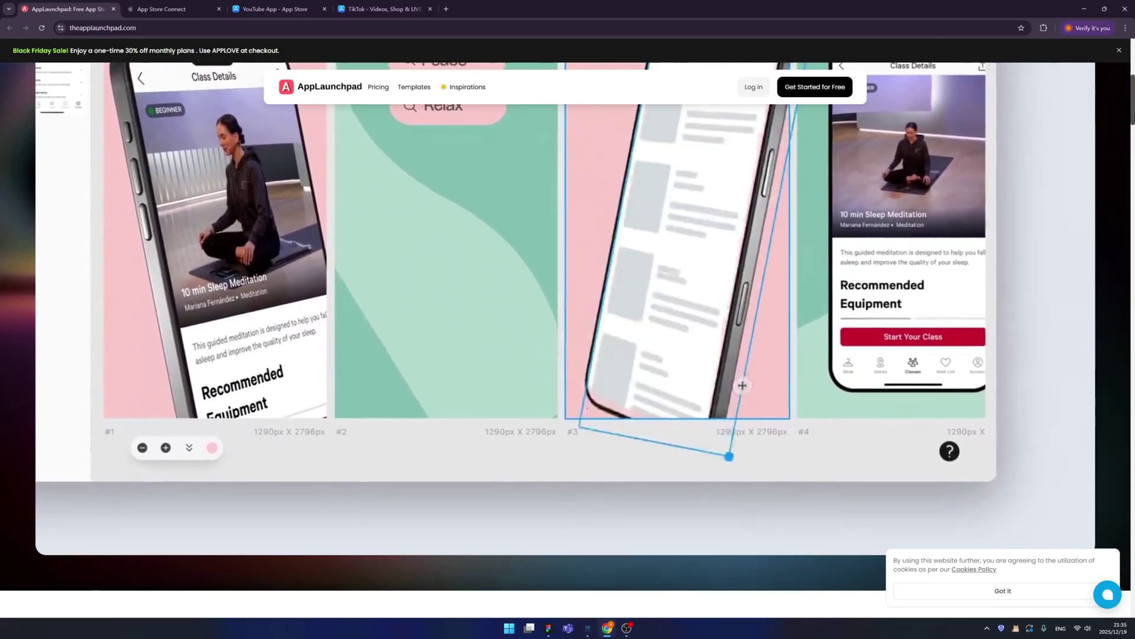
scroll(1128, 111, "up", 10)
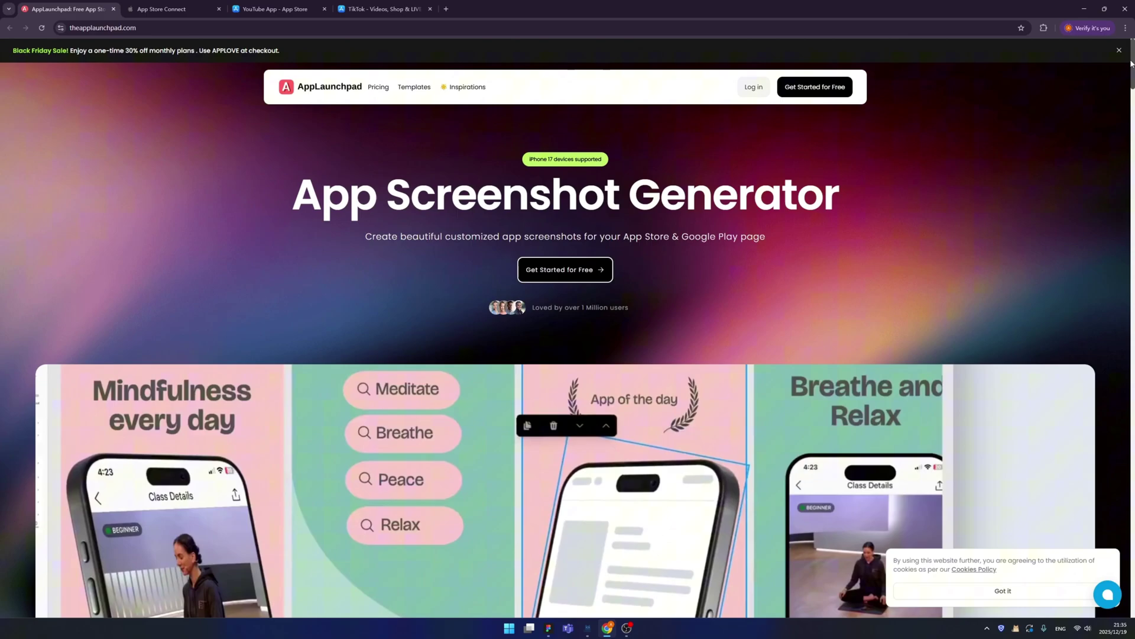
scroll(1129, 111, "down", 5)
scroll(1129, 111, "down", 6)
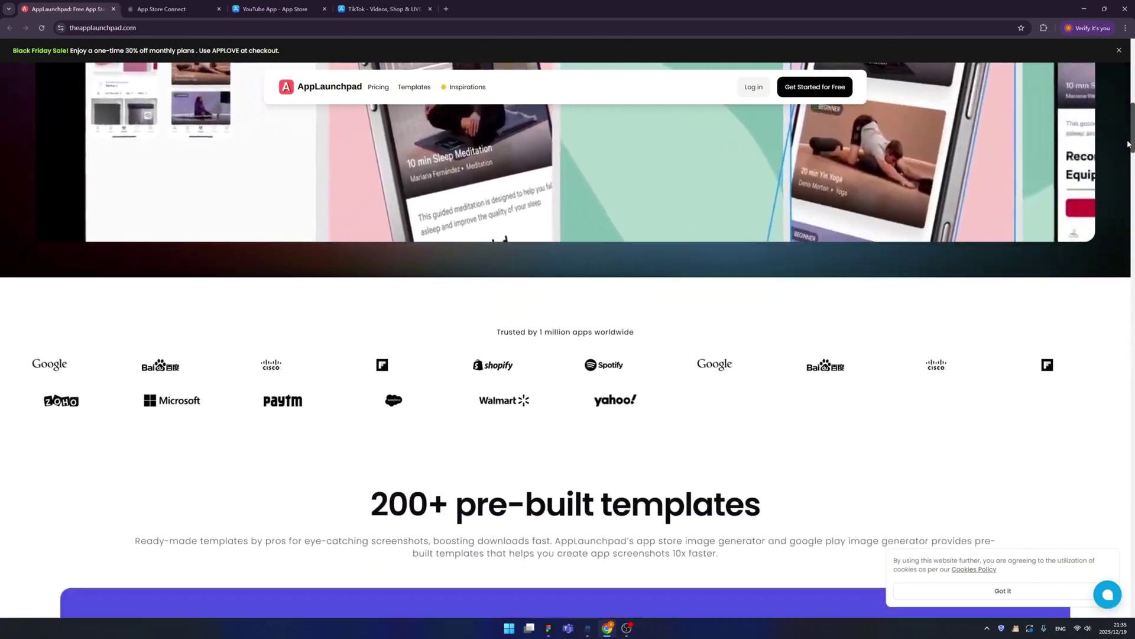
scroll(1129, 150, "down", 5)
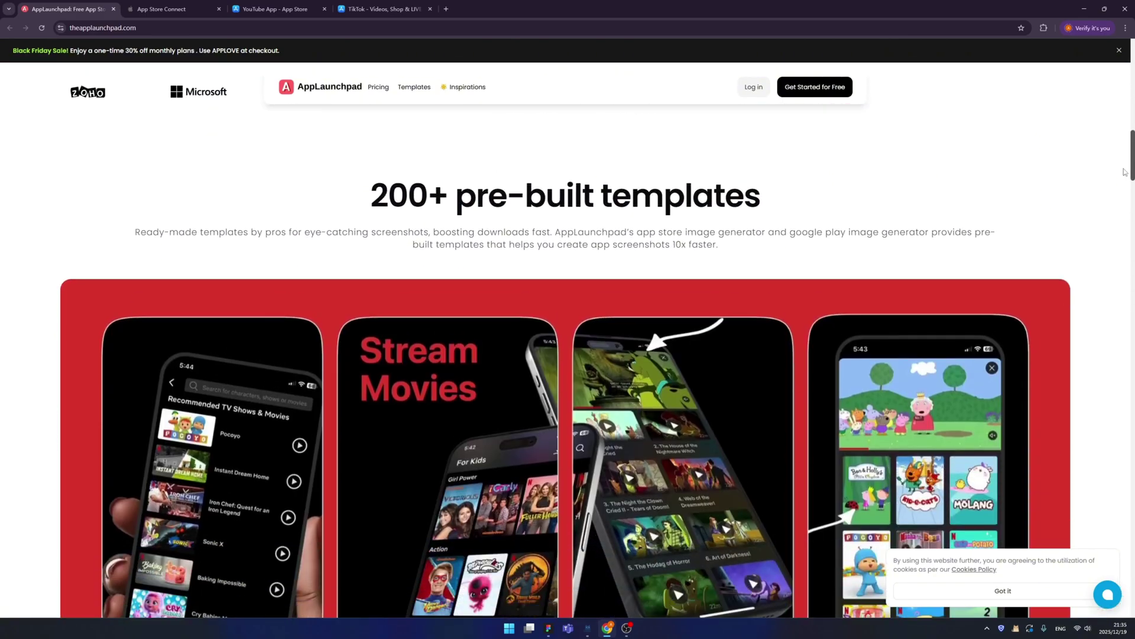
- Review the 200+ pre-built templates and trusted-brand sections, then return to the top
scroll(1124, 121, "up", 10)
scroll(1124, 120, "down", 12)
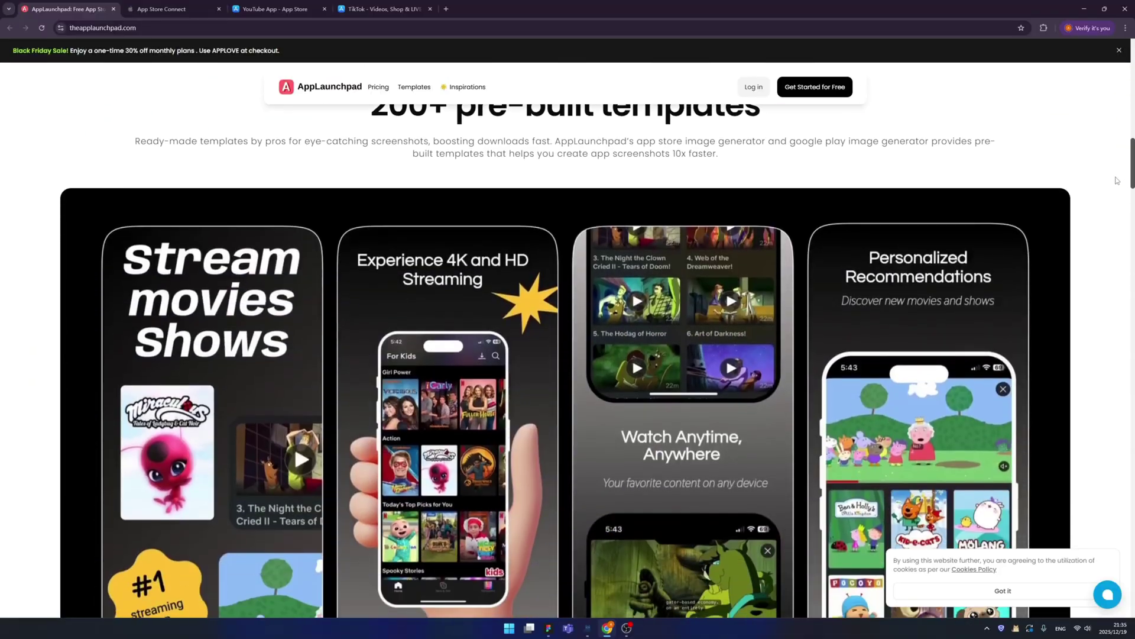
scroll(1111, 196, "down", 5)
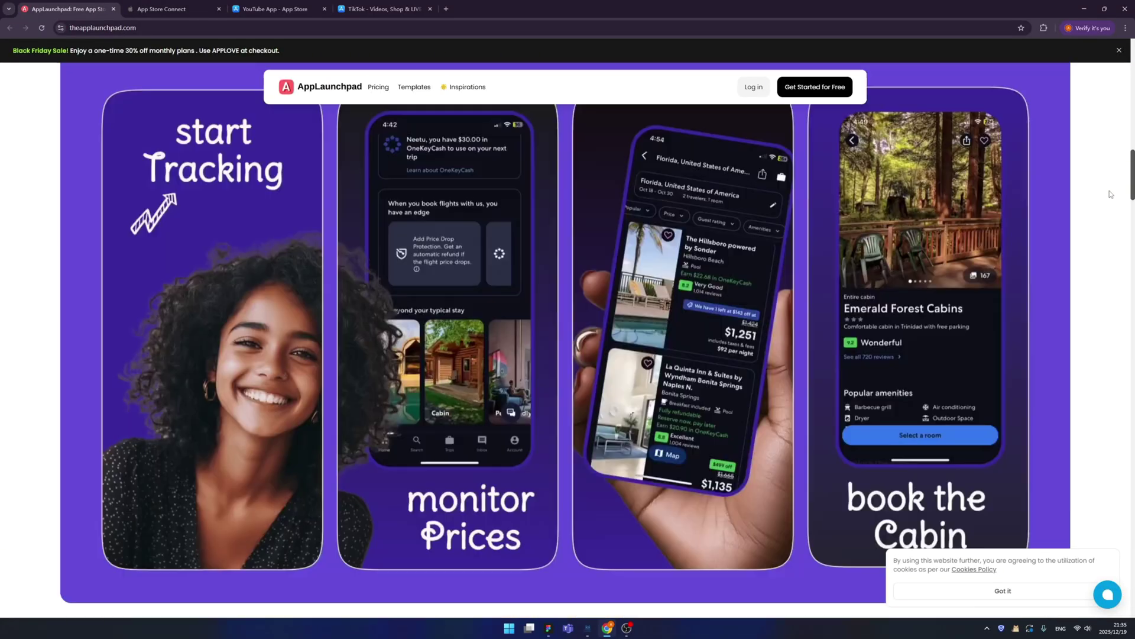
scroll(1107, 211, "down", 1)
scroll(1106, 212, "down", 7)
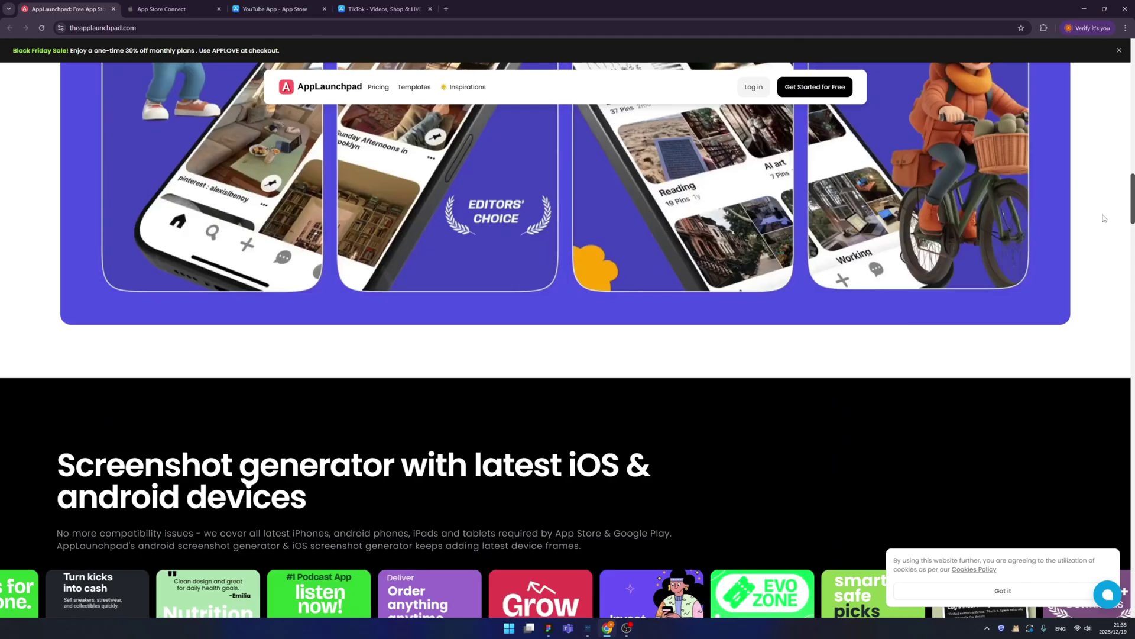
scroll(1093, 247, "up", 1)
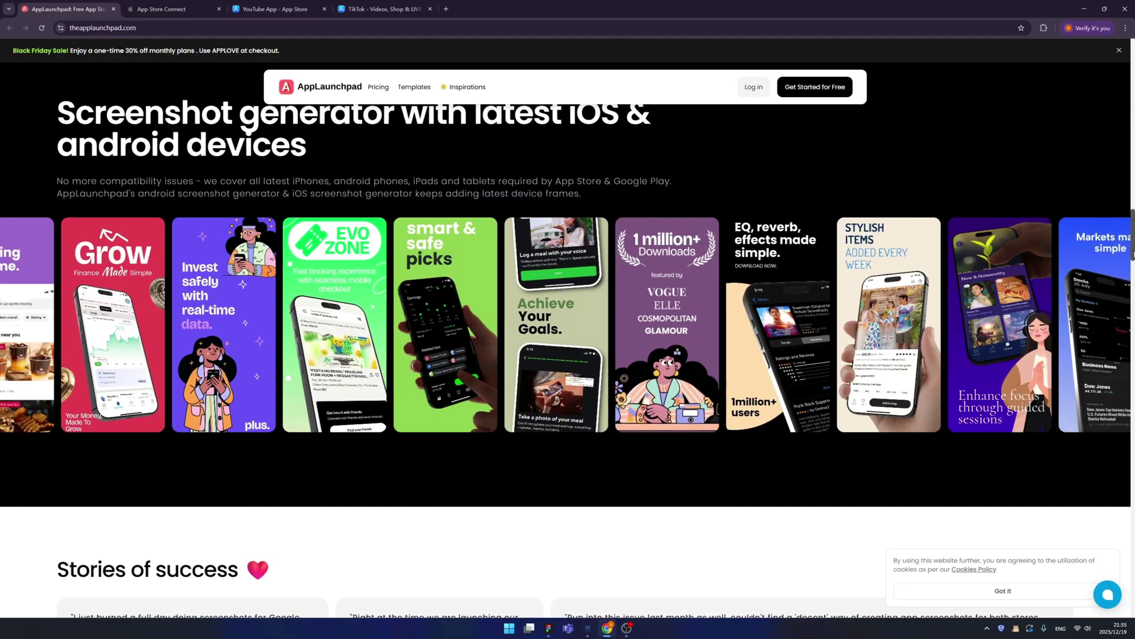
scroll(1132, 307, "down", 8)
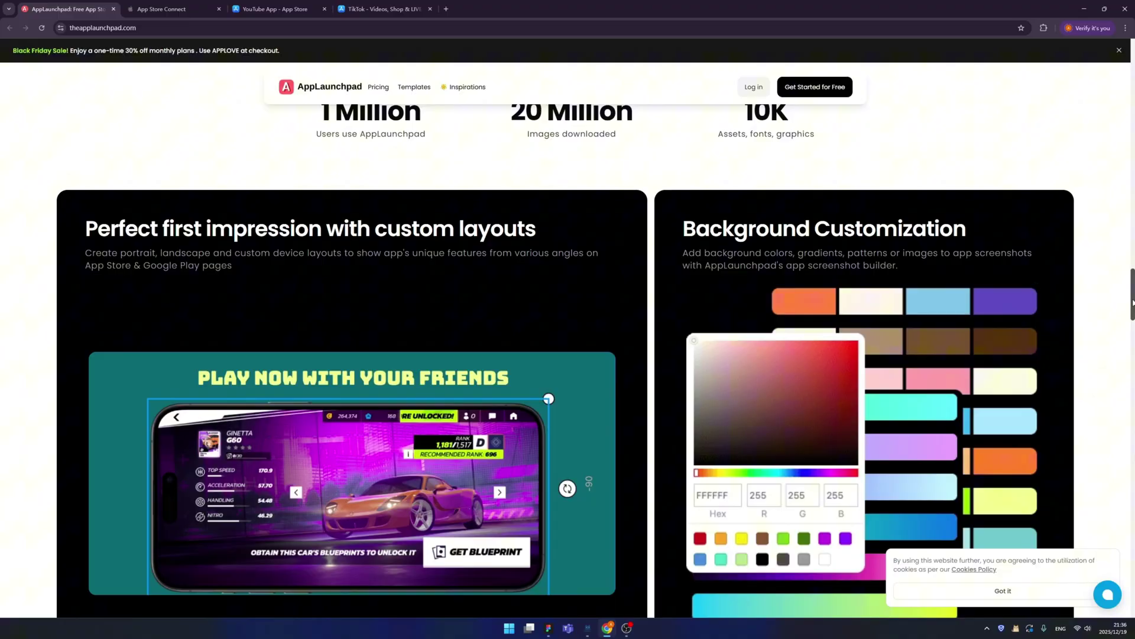
left_click_drag(1132, 301, 1095, 569)
key("Home")
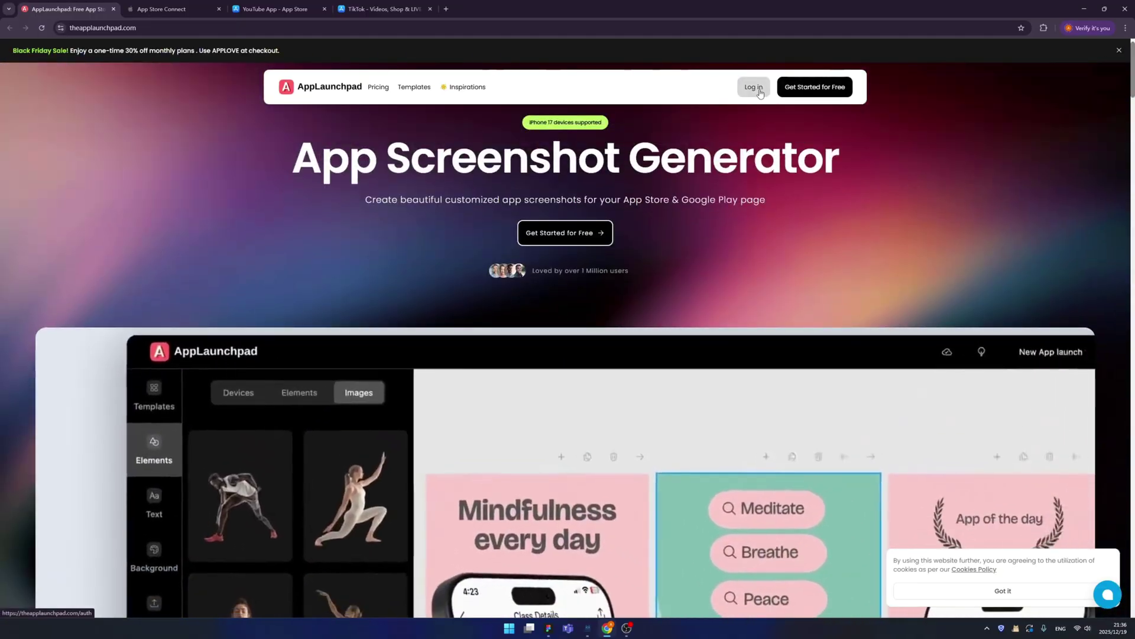
- Sign in and switch between the Mockups and iPhone 6.9" App Store Screenshots template categories
left_click(754, 88)
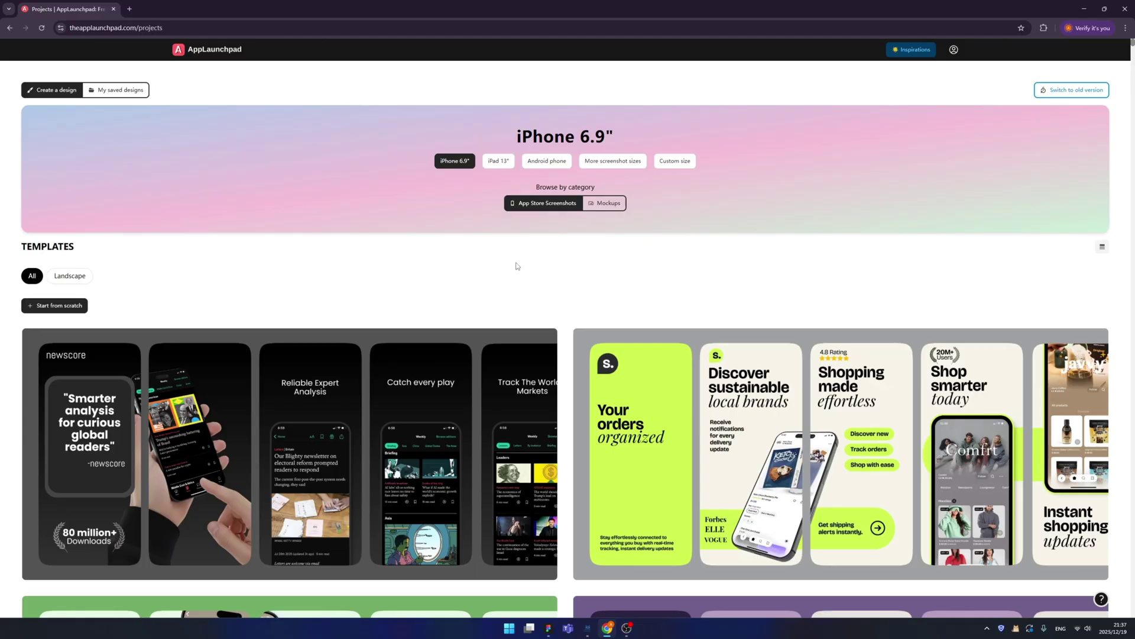
left_click(597, 206)
left_click(543, 207)
left_click(604, 204)
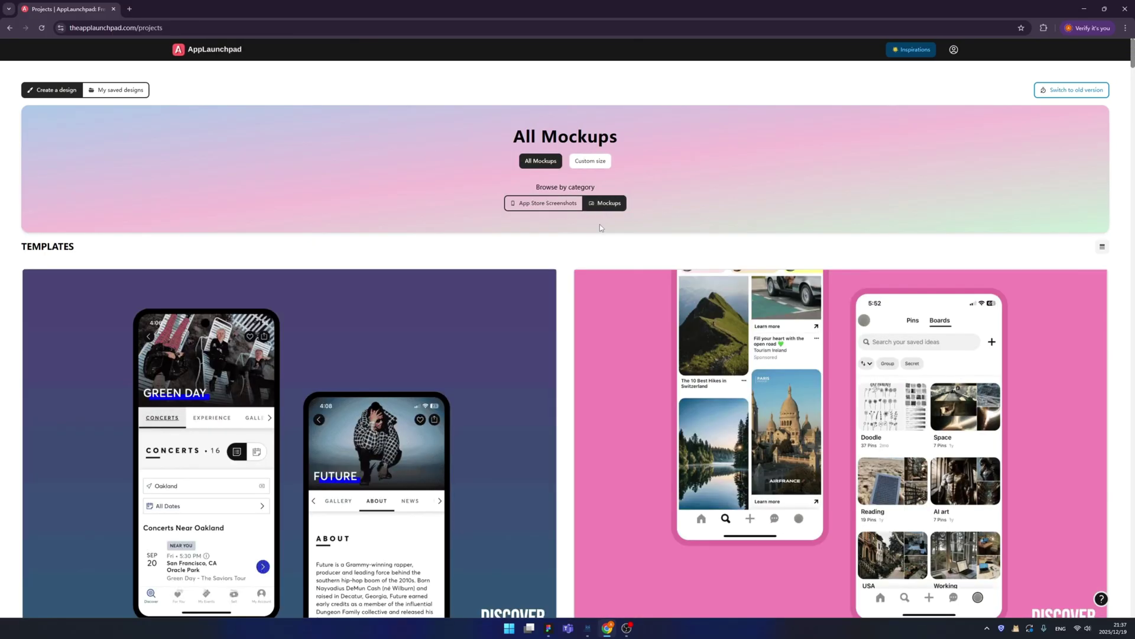
left_click(550, 208)
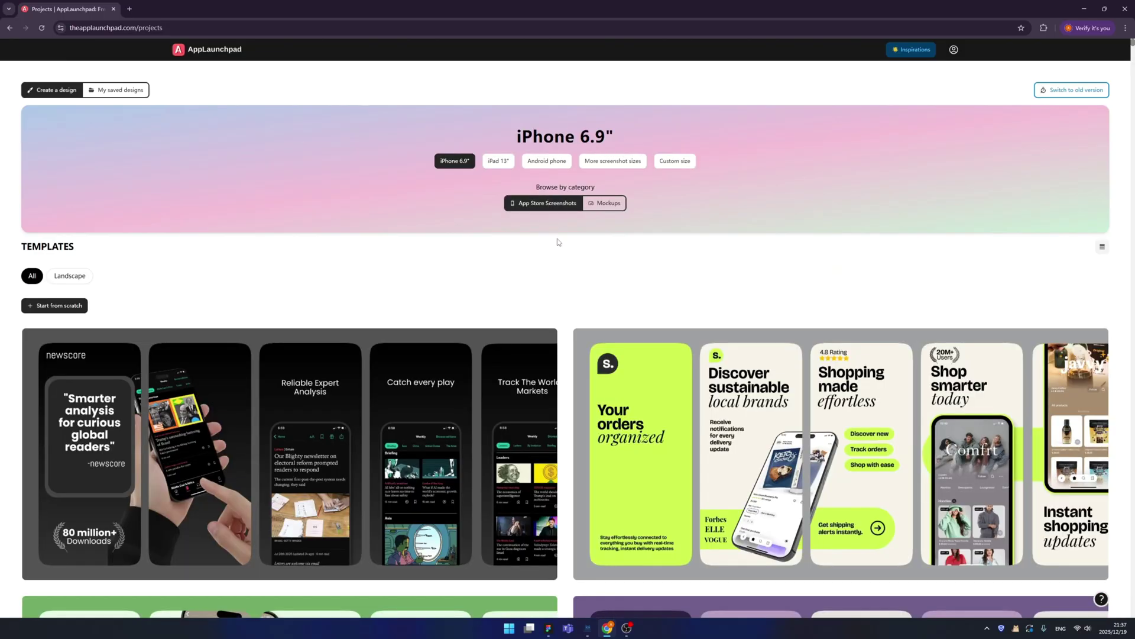
left_click(600, 207)
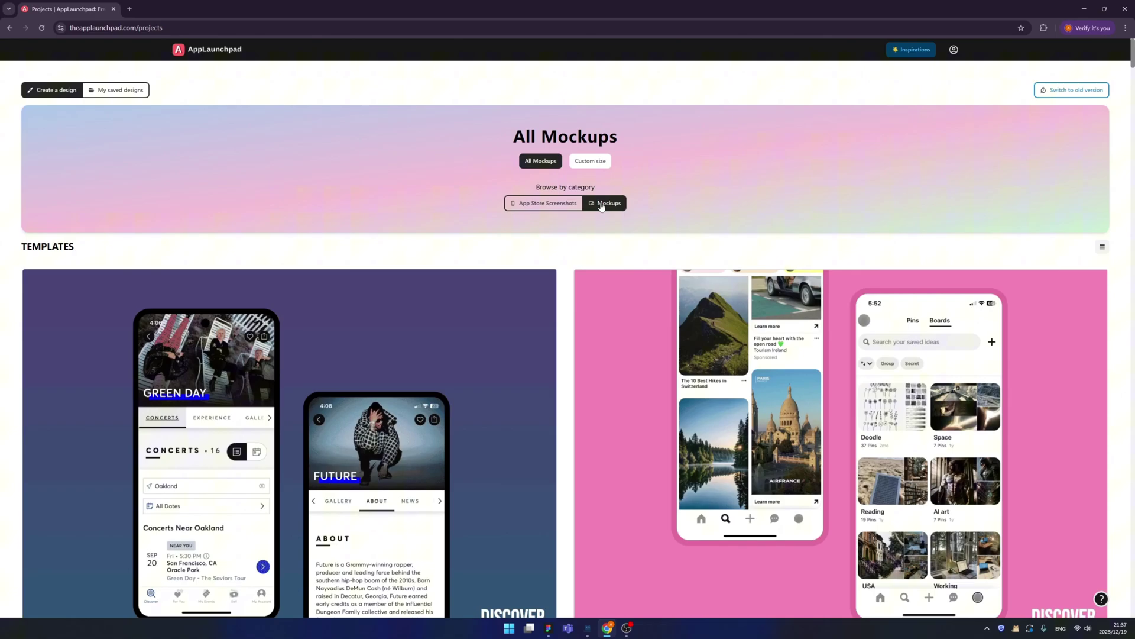
- Scroll through the All Mockups templates
scroll(633, 288, "down", 4)
scroll(634, 288, "down", 10)
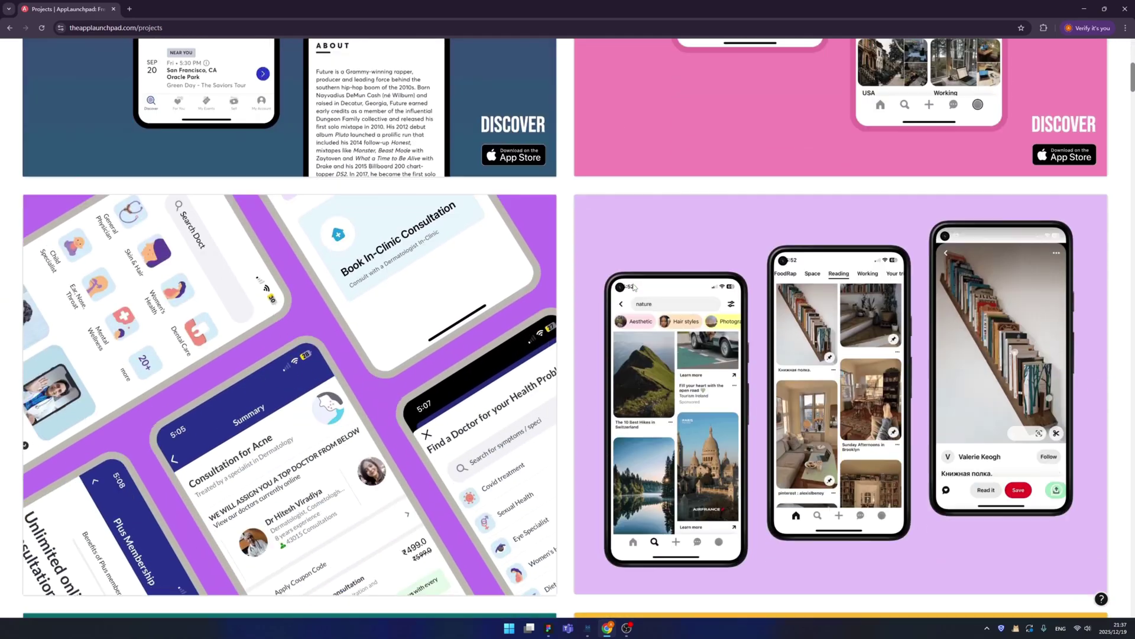
scroll(633, 288, "down", 8)
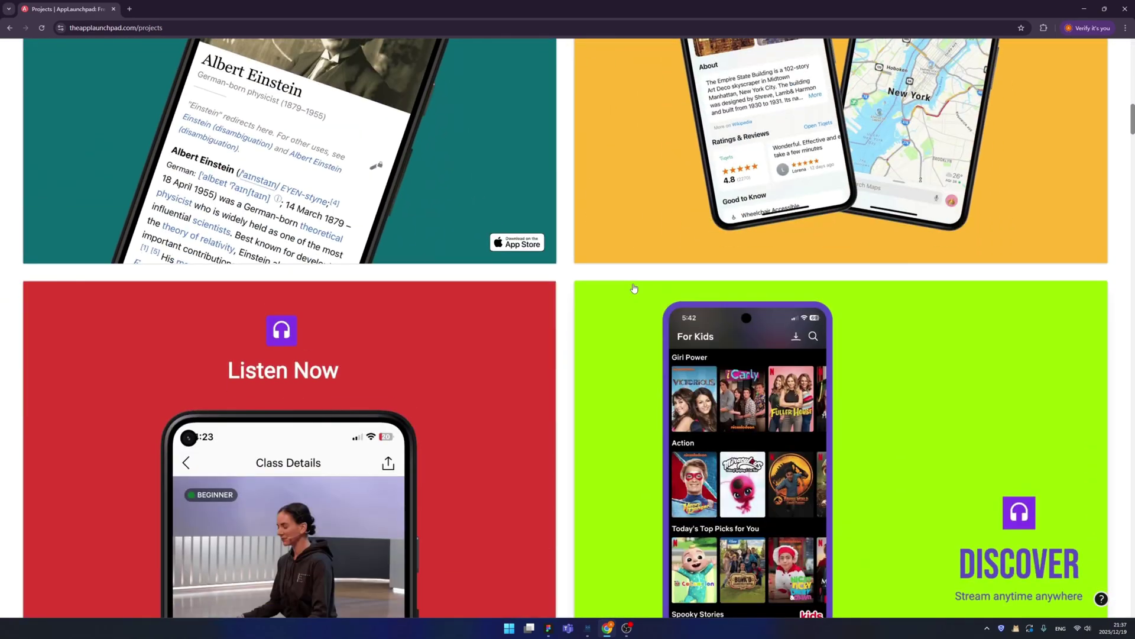
scroll(634, 288, "down", 6)
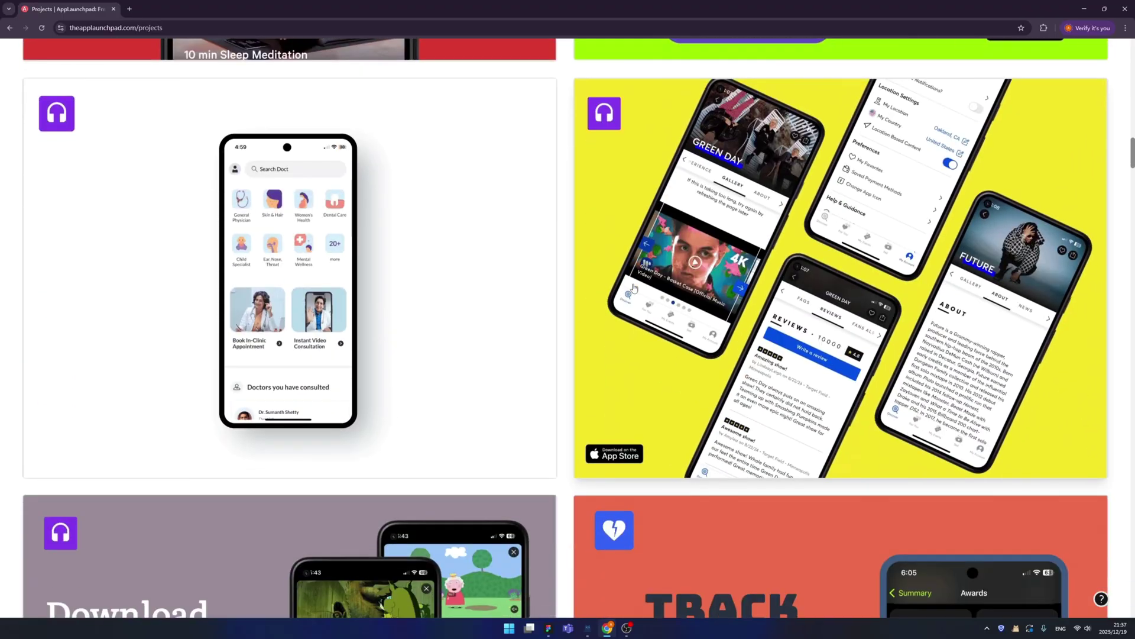
scroll(634, 288, "down", 12)
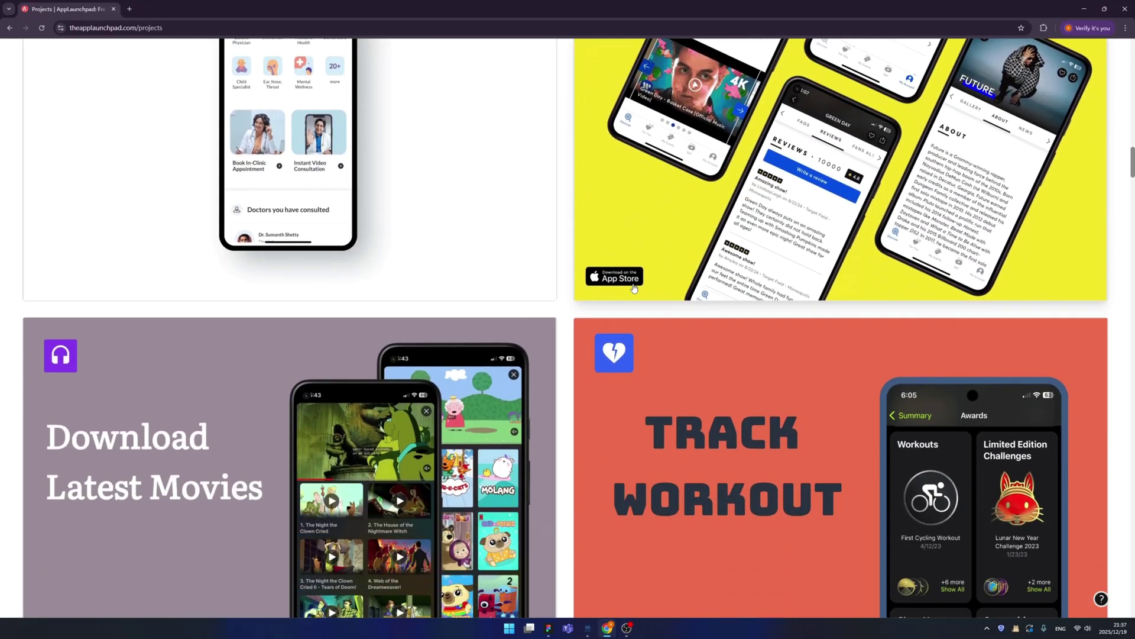
scroll(633, 288, "down", 19)
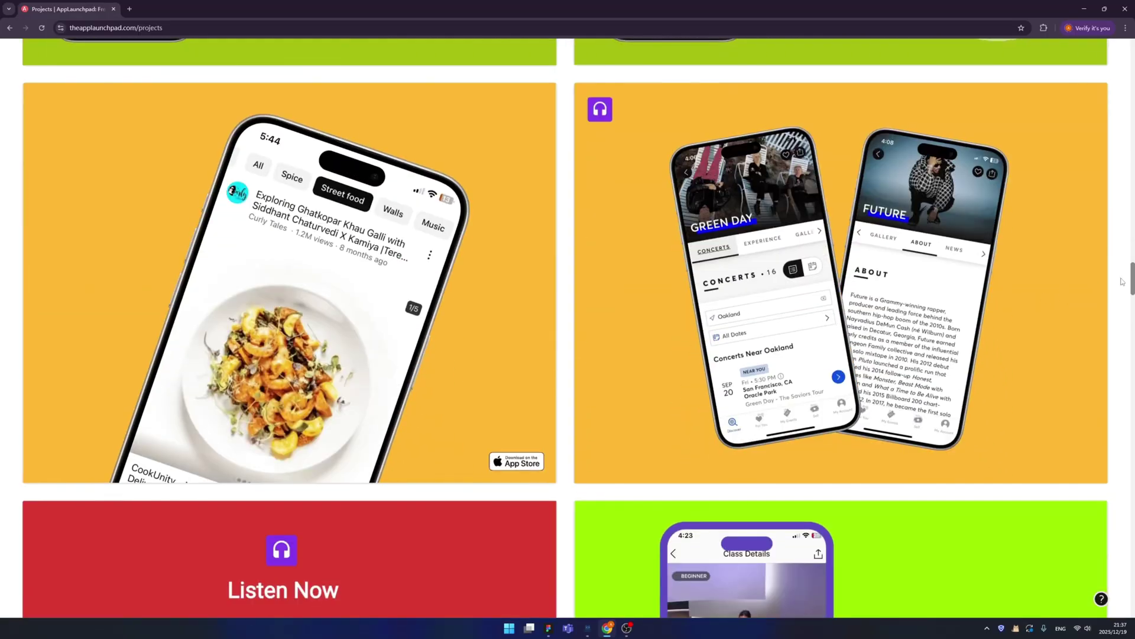
left_click_drag(1132, 280, 1132, 56)
left_click(530, 202)
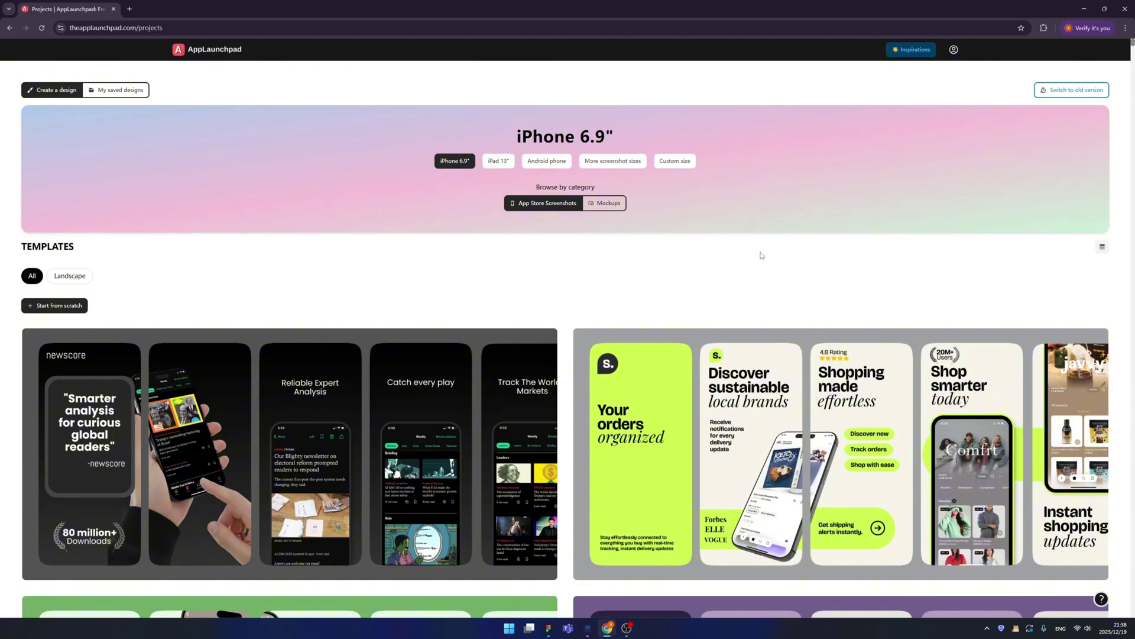
scroll(763, 258, "down", 3)
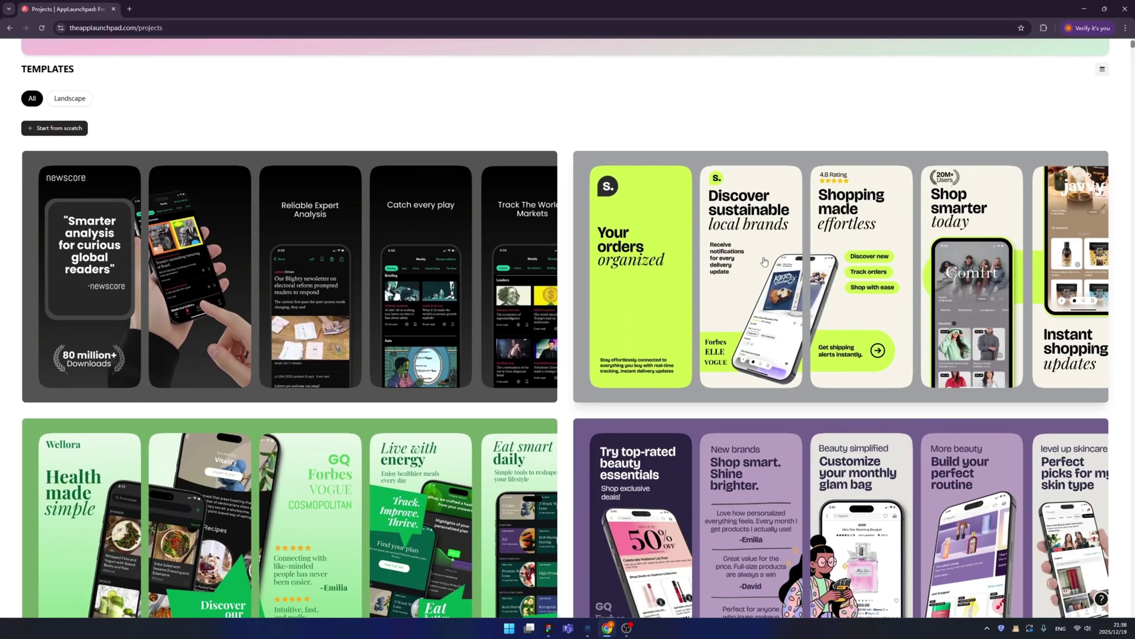
scroll(764, 261, "down", 12)
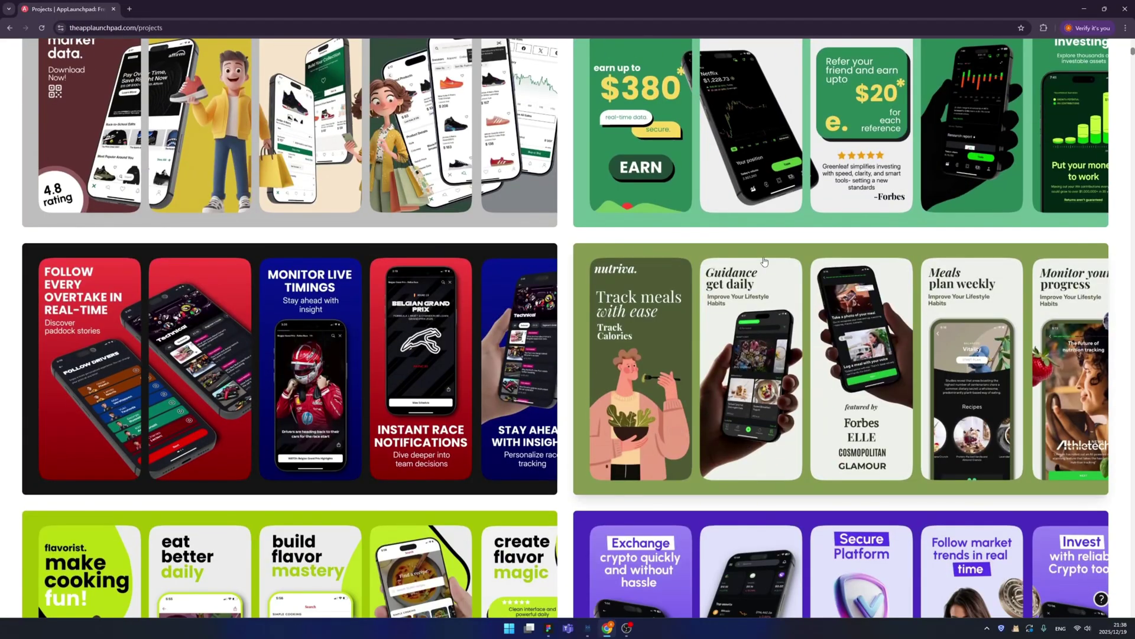
scroll(764, 261, "down", 5)
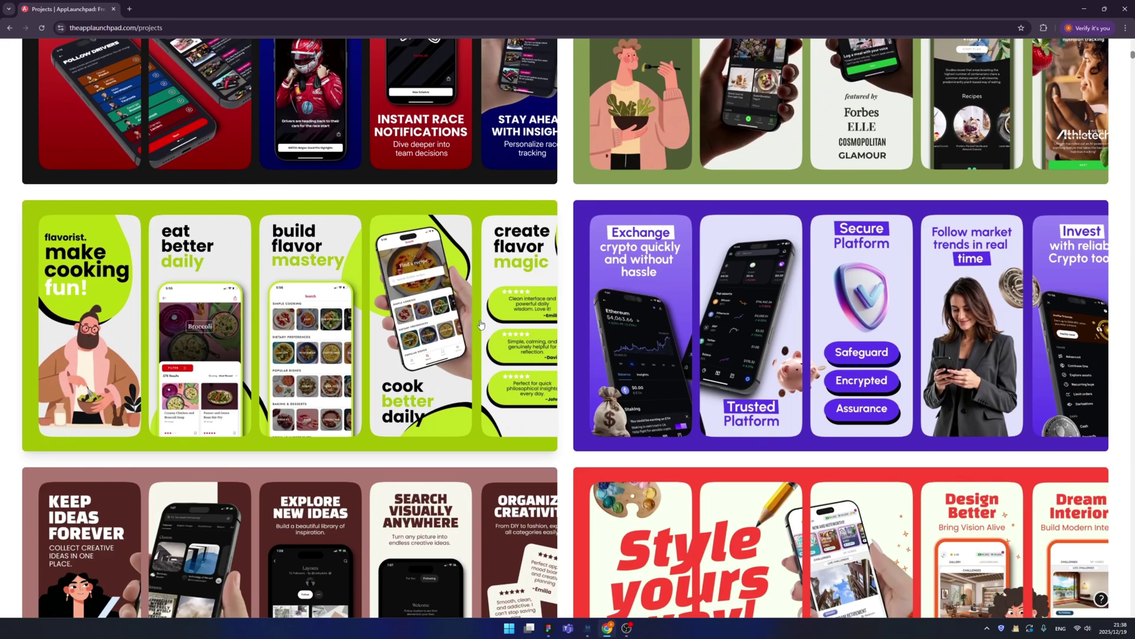
scroll(481, 324, "down", 4)
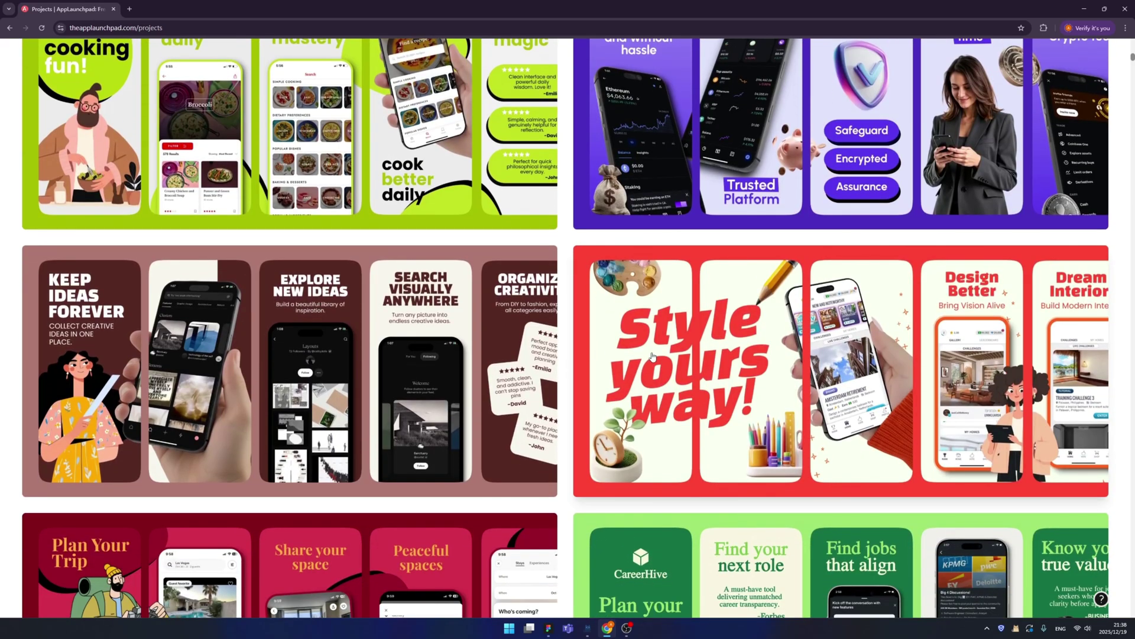
scroll(653, 355, "down", 4)
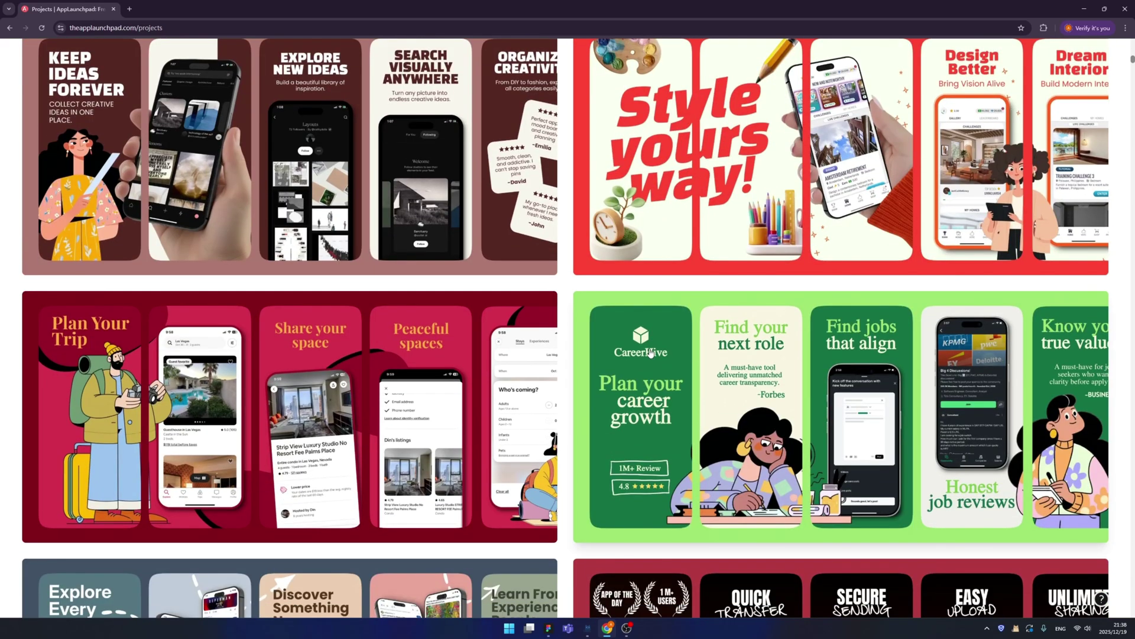
scroll(650, 353, "down", 4)
scroll(651, 353, "down", 4)
scroll(651, 353, "down", 4)
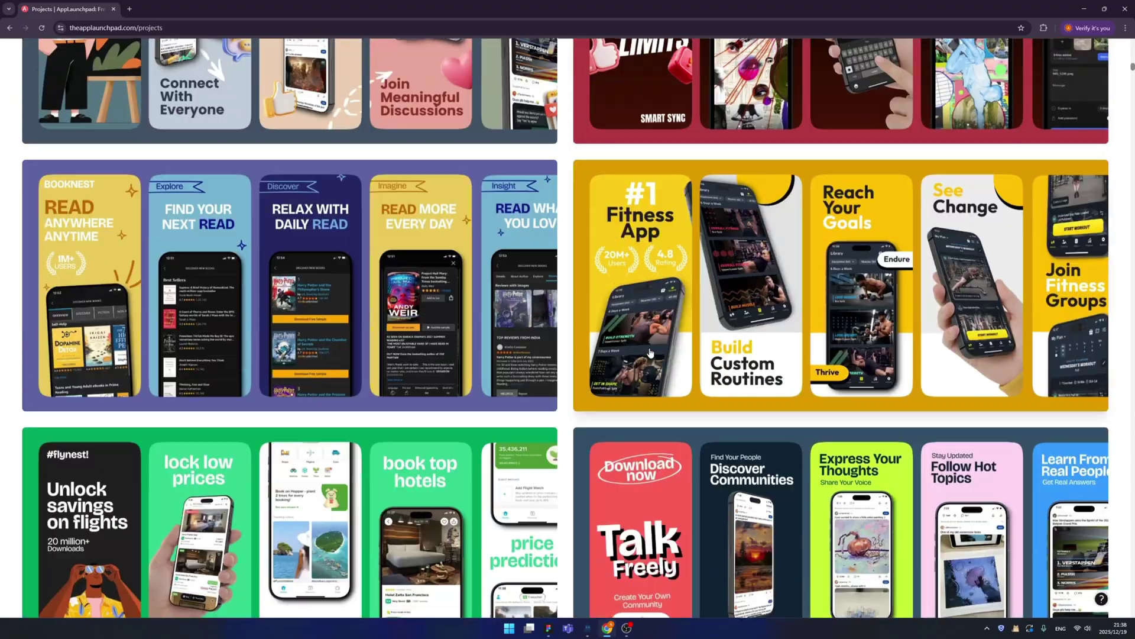
scroll(651, 353, "down", 16)
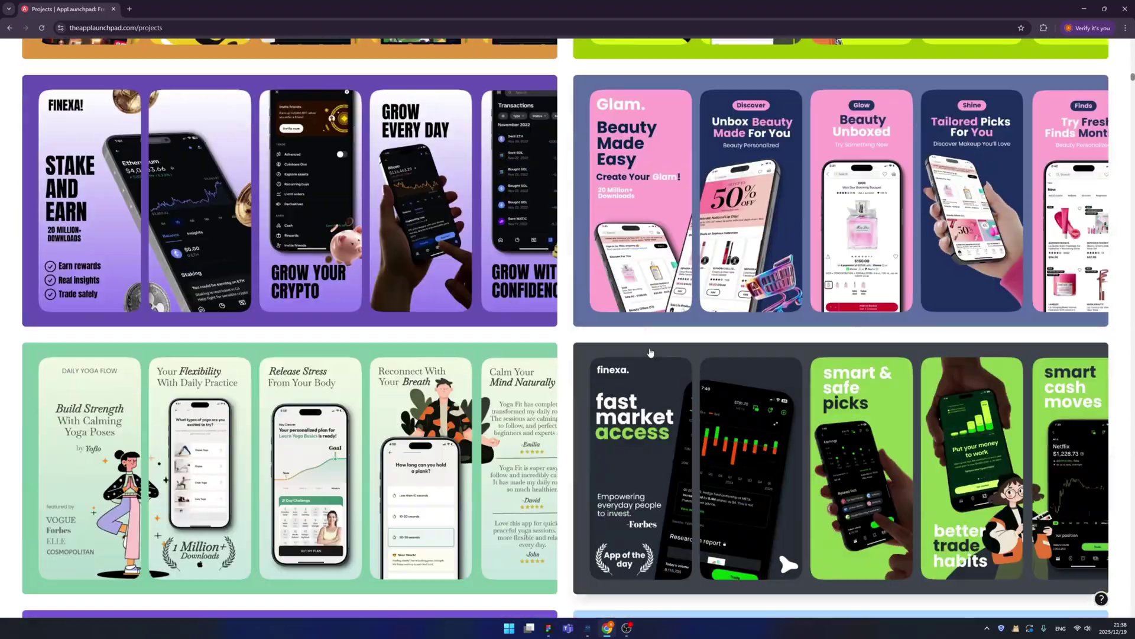
scroll(651, 354, "down", 13)
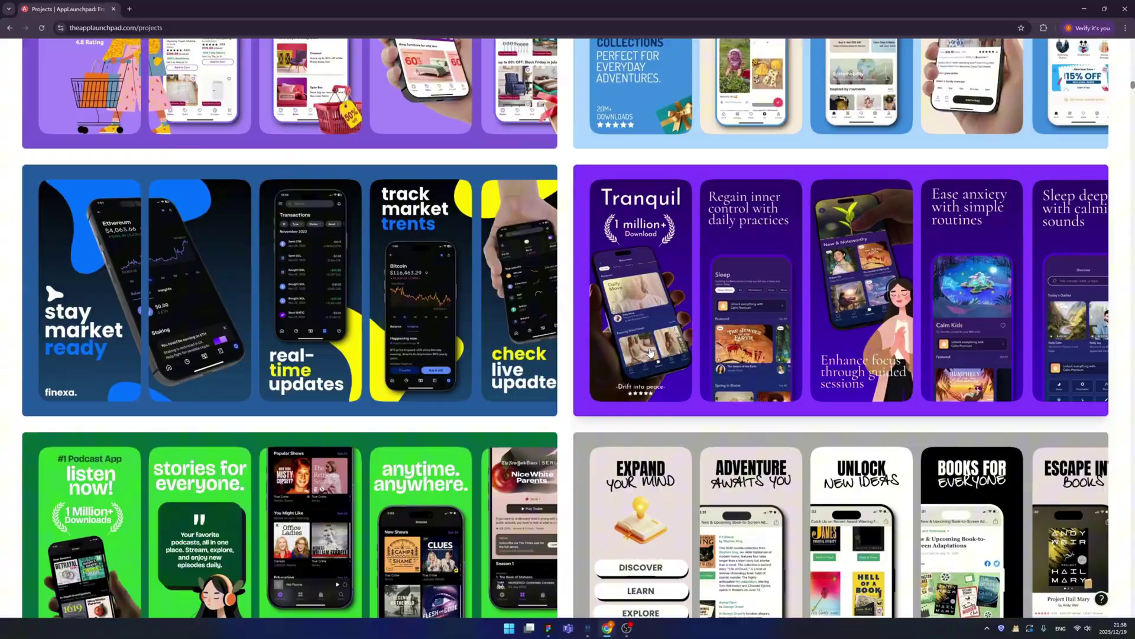
scroll(650, 353, "down", 13)
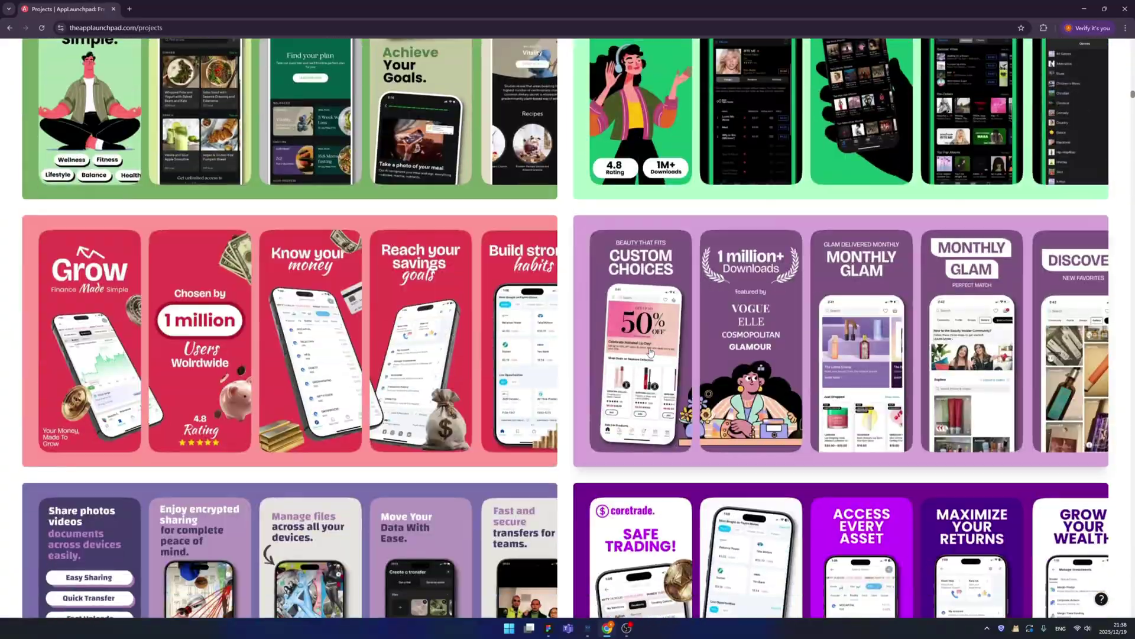
scroll(651, 353, "down", 20)
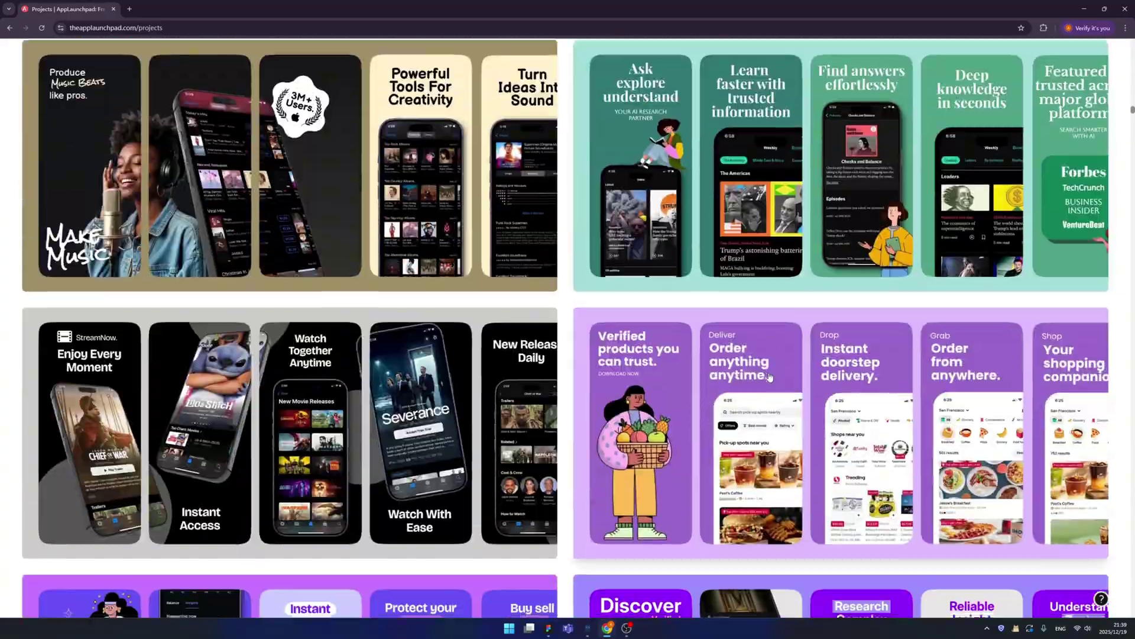
scroll(769, 377, "down", 20)
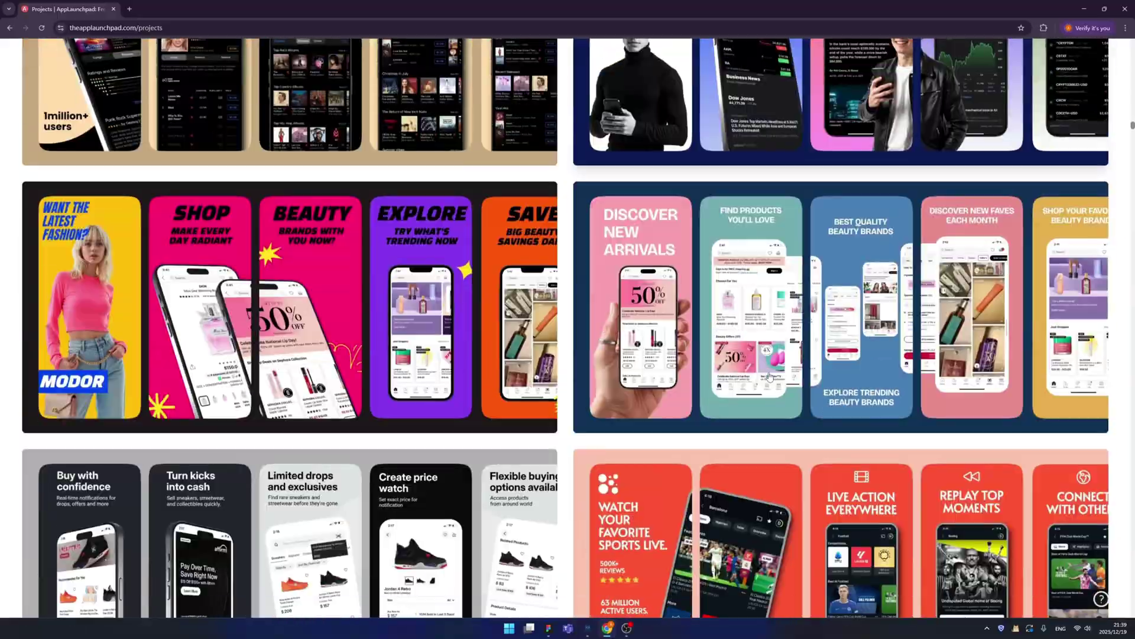
scroll(769, 378, "down", 20)
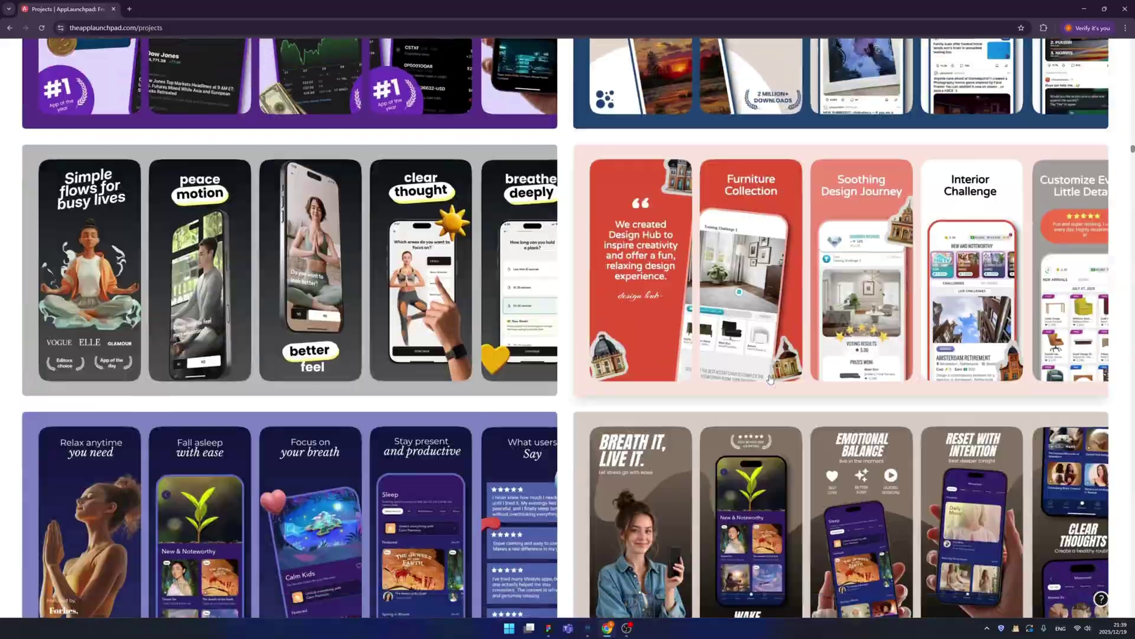
scroll(770, 379, "down", 12)
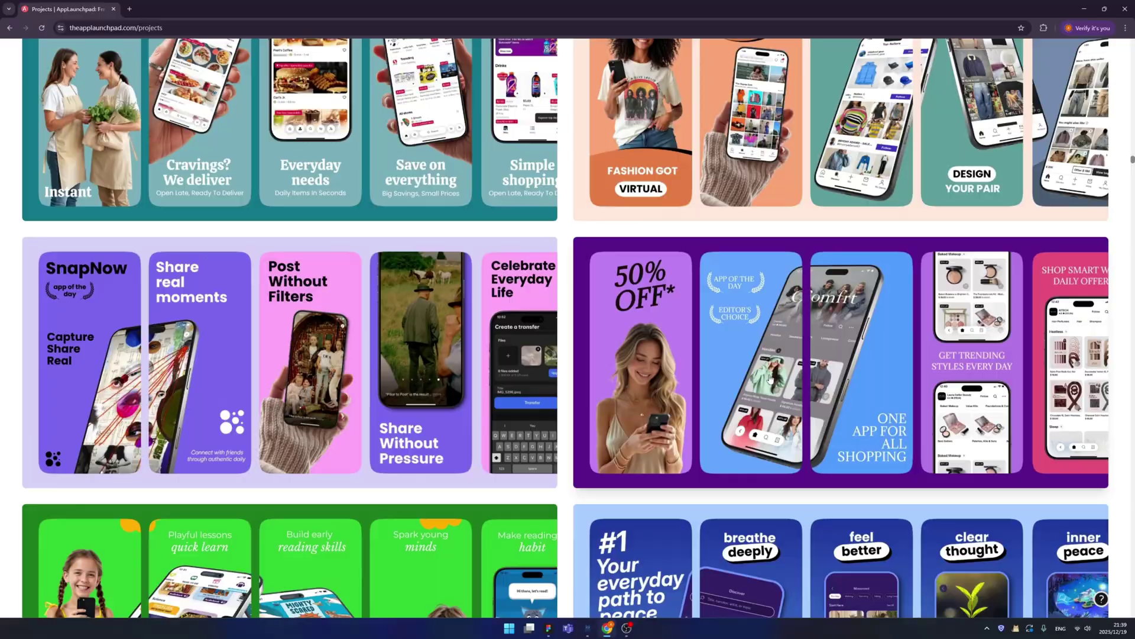
scroll(770, 379, "down", 13)
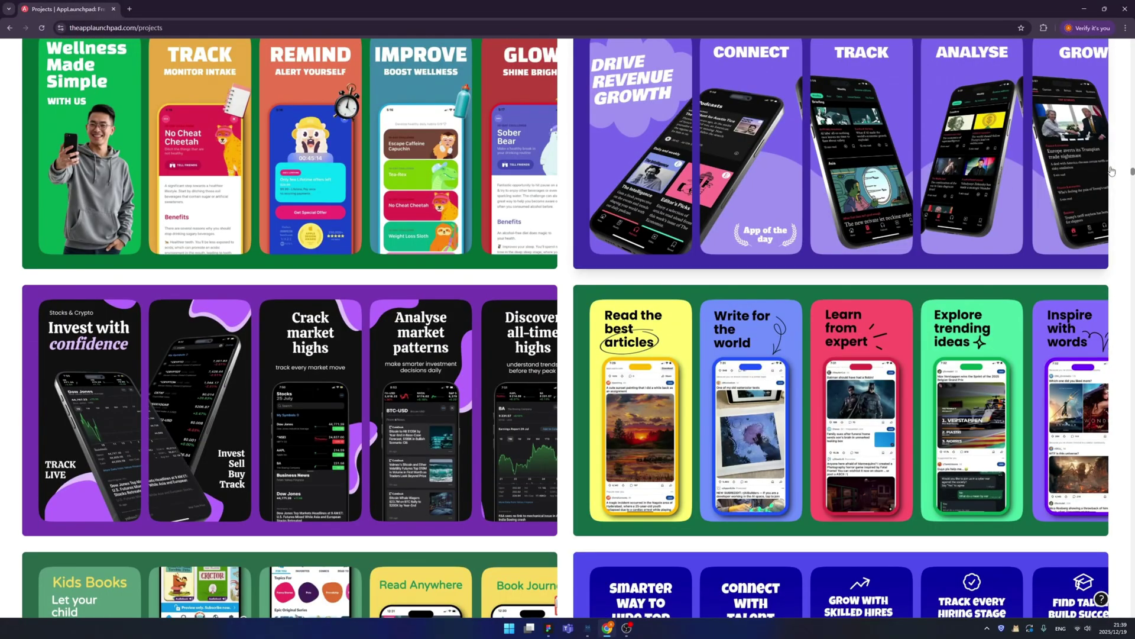
left_click_drag(1132, 172, 1114, 26)
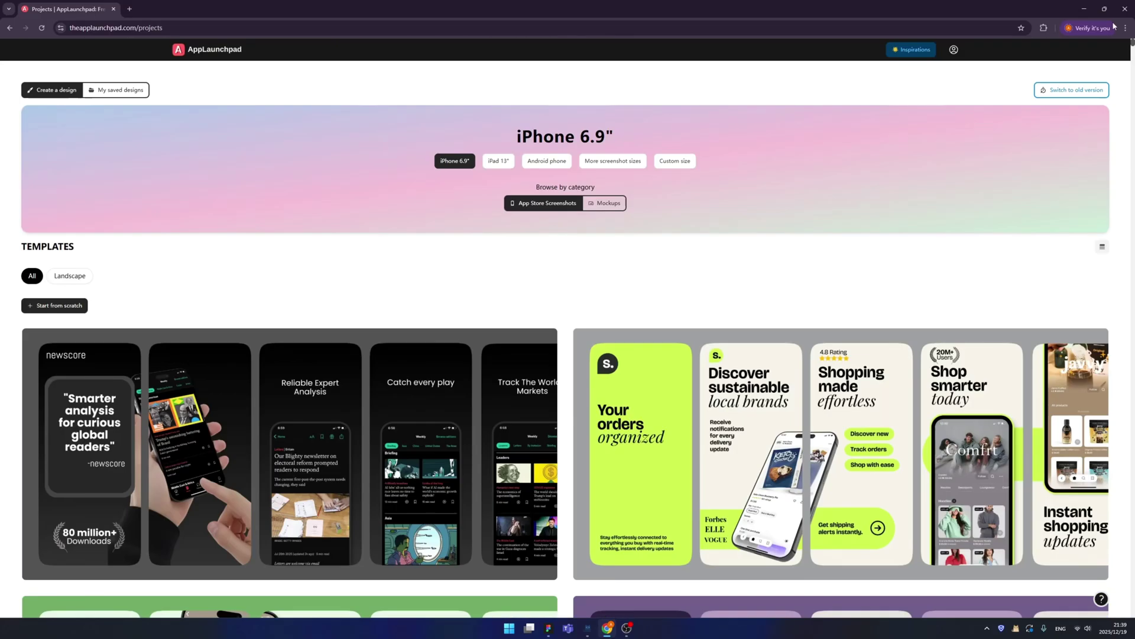
- Preview the iPad 13" and Android phone template sets, then return to iPhone 6.9"
left_click(495, 162)
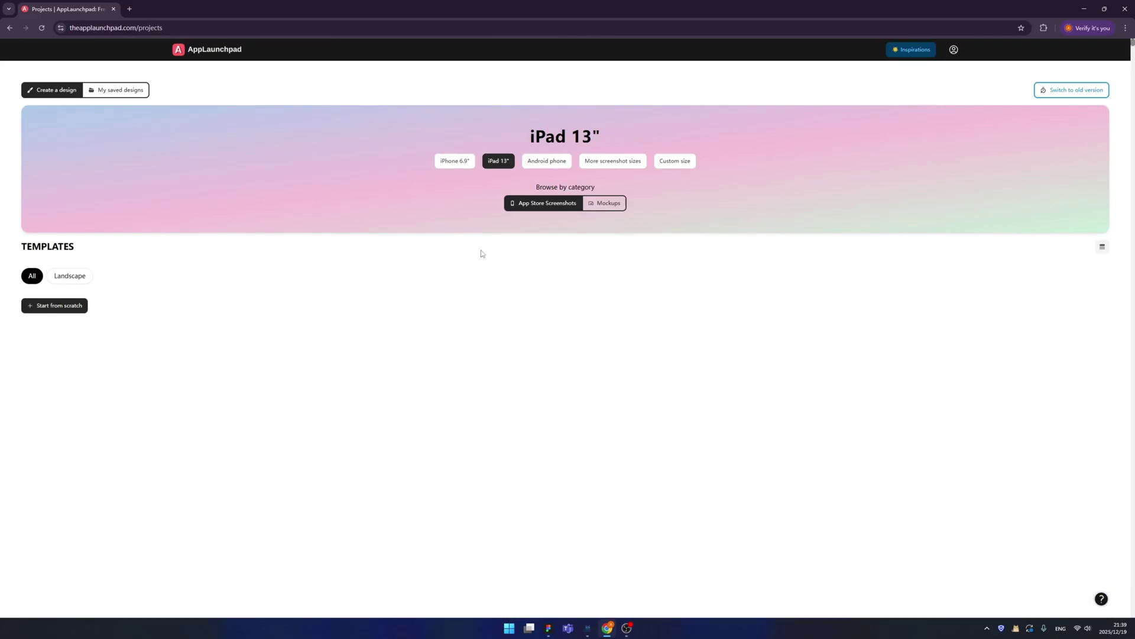
scroll(482, 254, "down", 5)
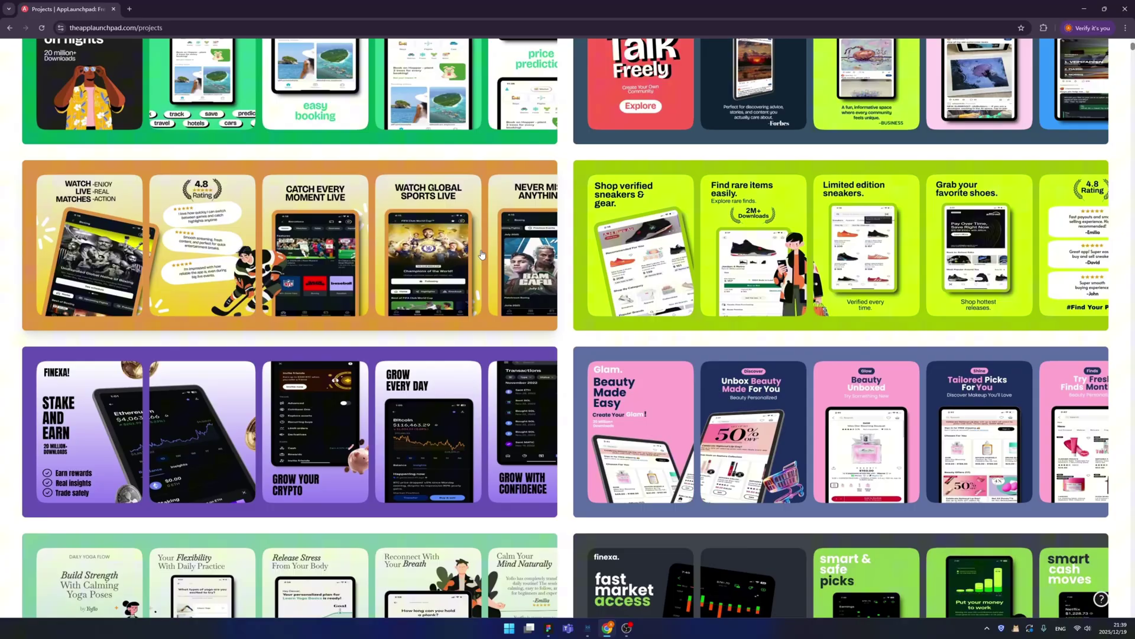
scroll(482, 254, "down", 3)
scroll(482, 254, "up", 10)
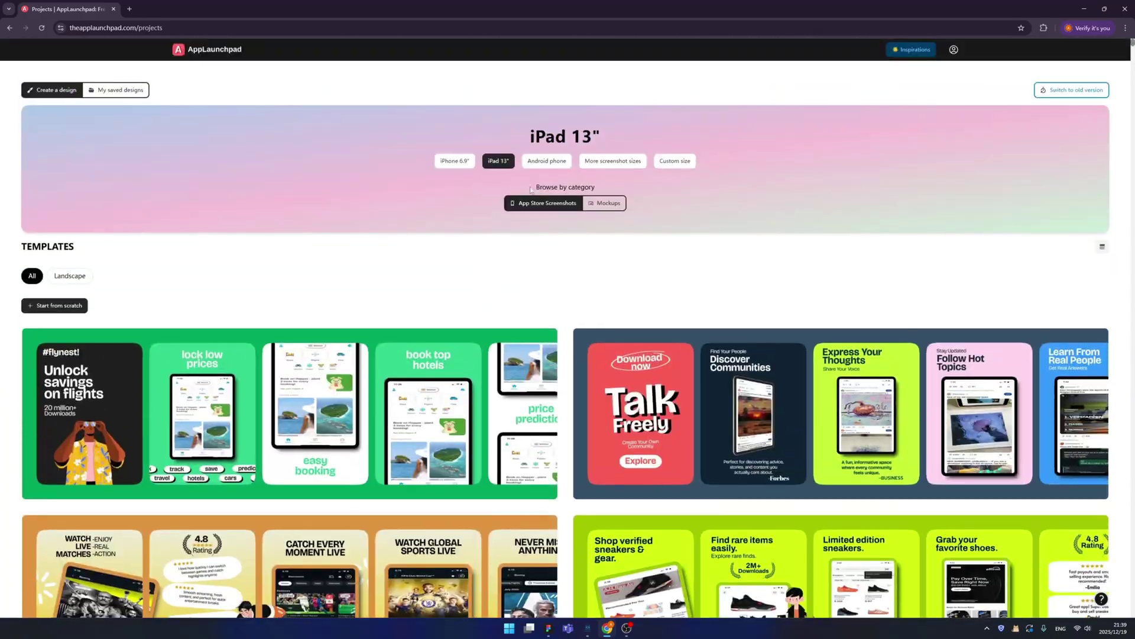
left_click(551, 164)
scroll(561, 267, "down", 10)
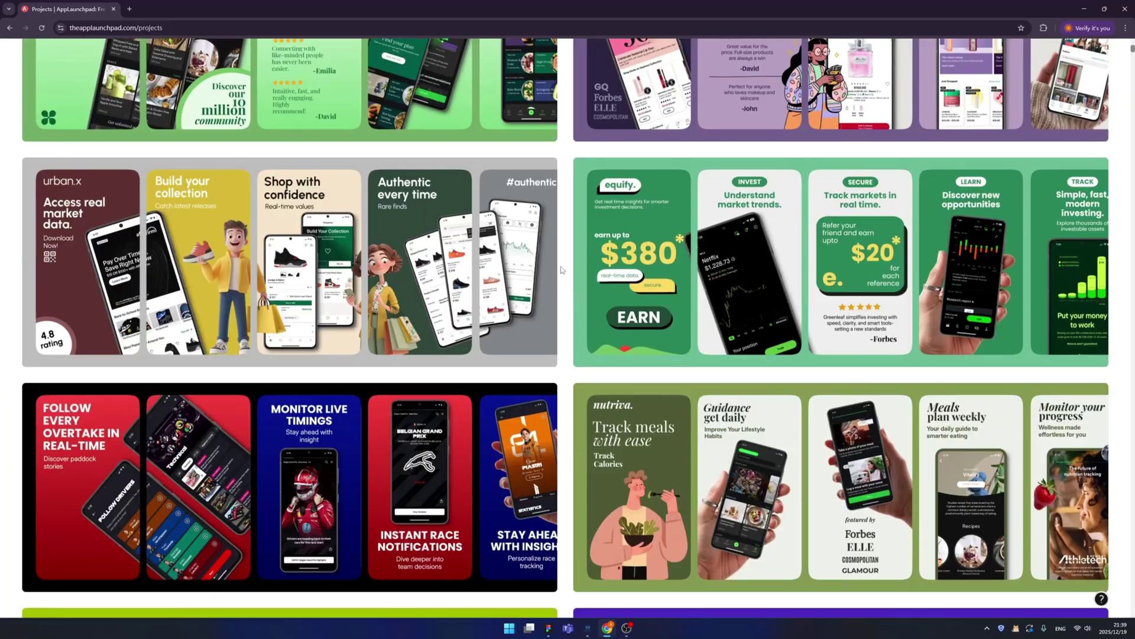
scroll(560, 266, "down", 5)
scroll(561, 266, "up", 15)
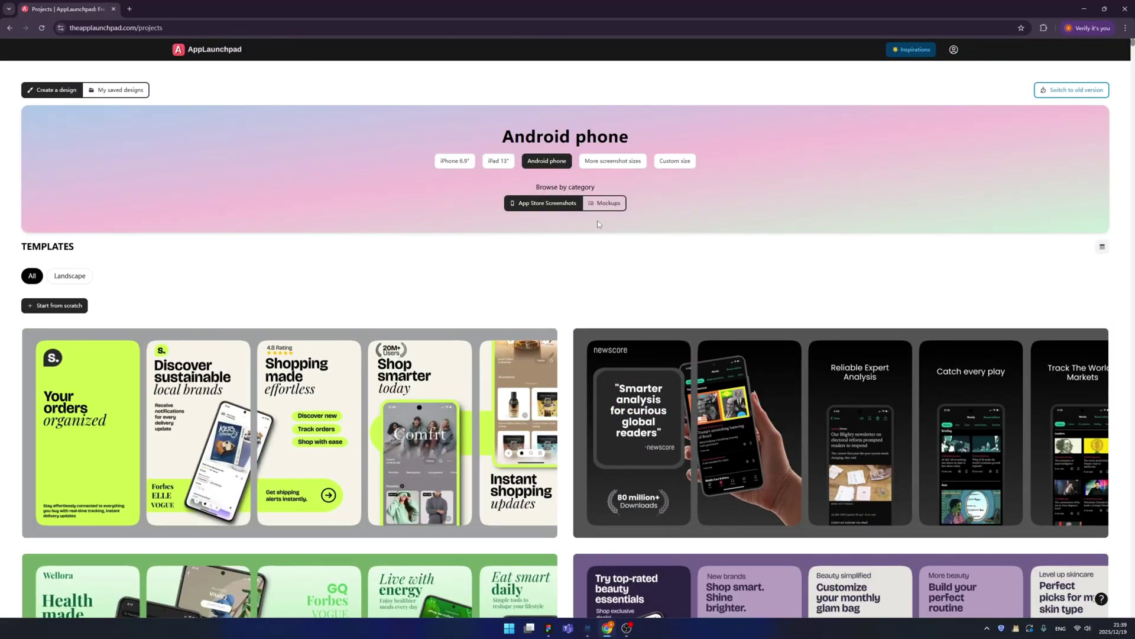
left_click(455, 160)
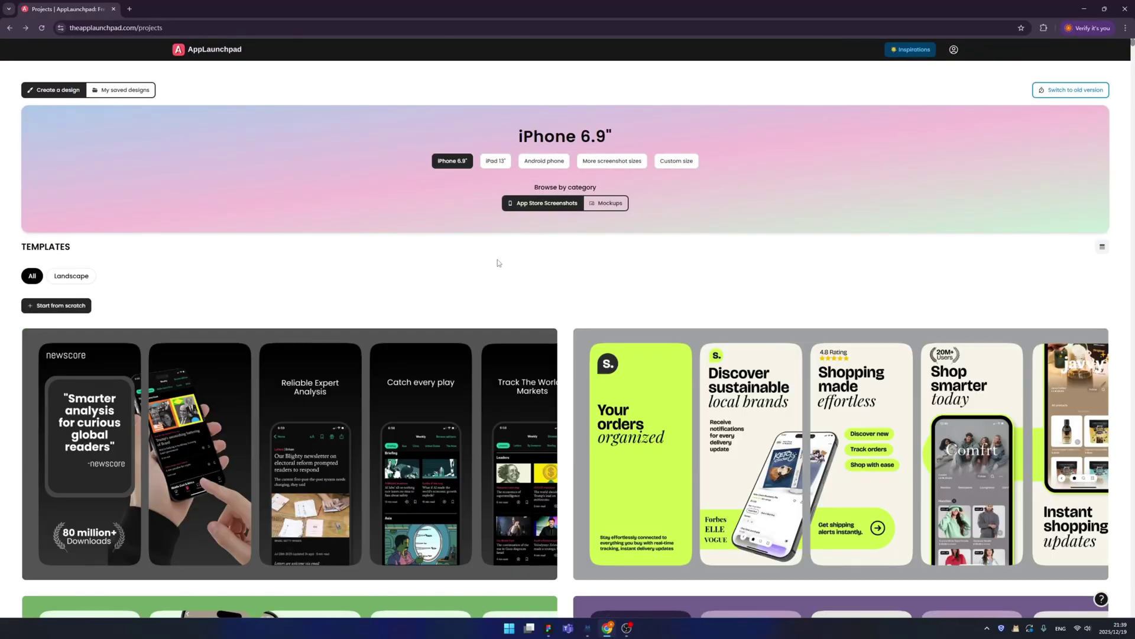
- Check the other screenshot sizes and custom size options, then open the lime-green shopping template
left_click(614, 164)
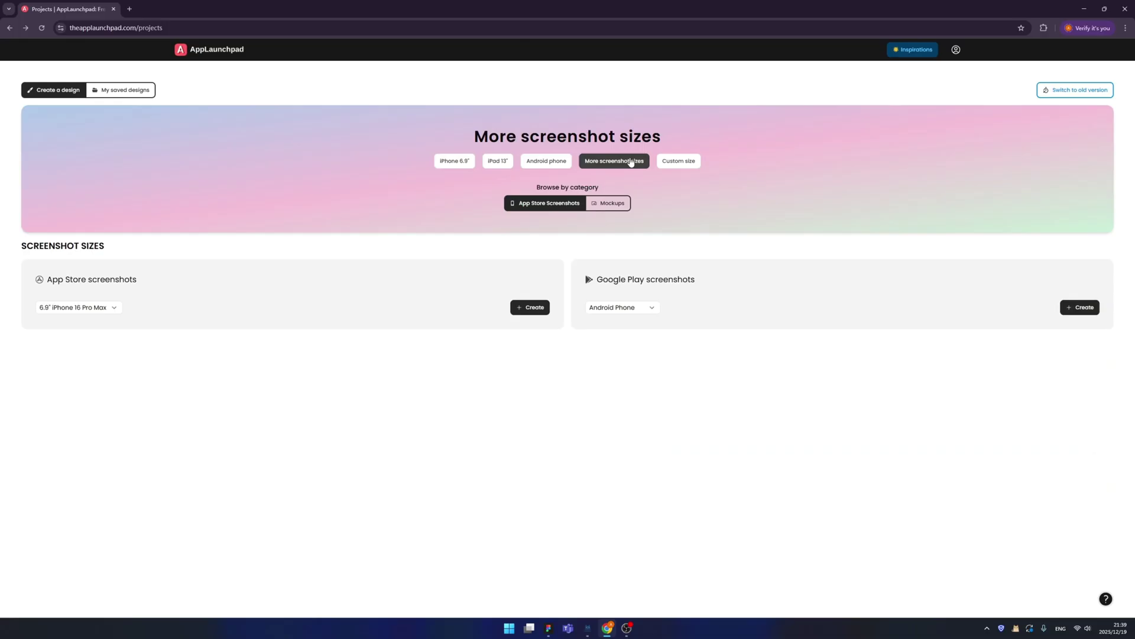
left_click(82, 314)
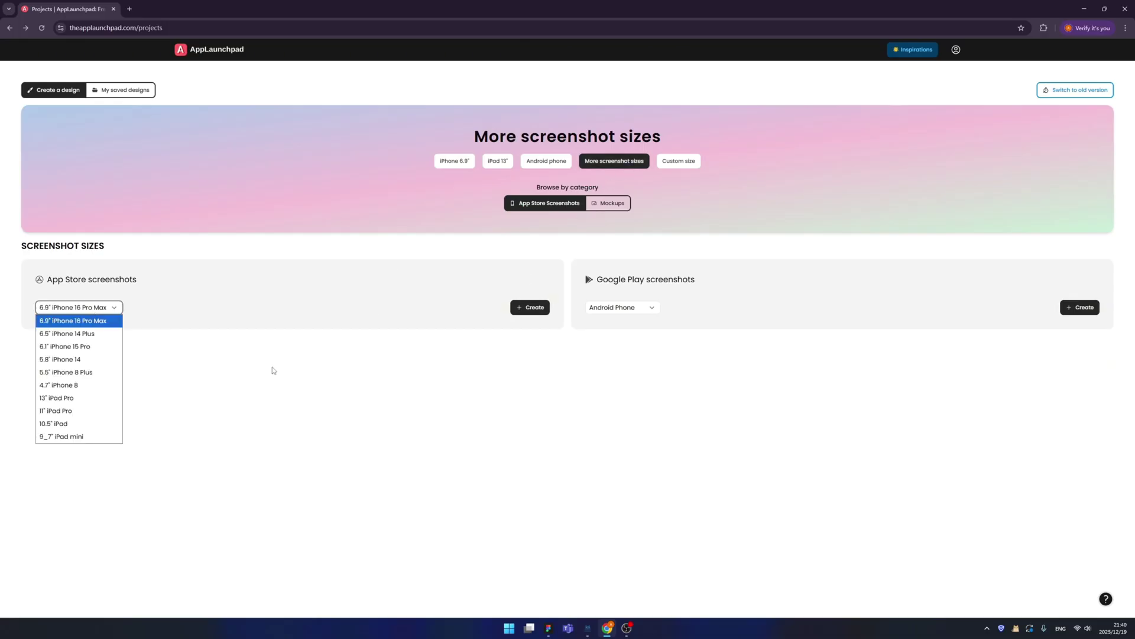
left_click(275, 371)
left_click(676, 170)
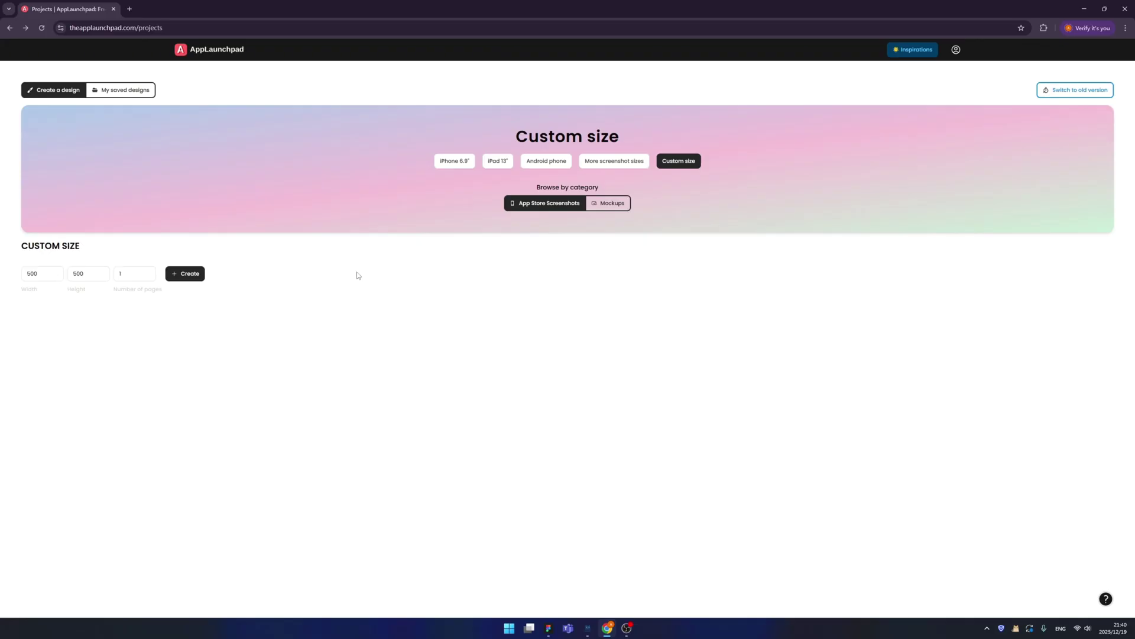
scroll(689, 337, "down", 3)
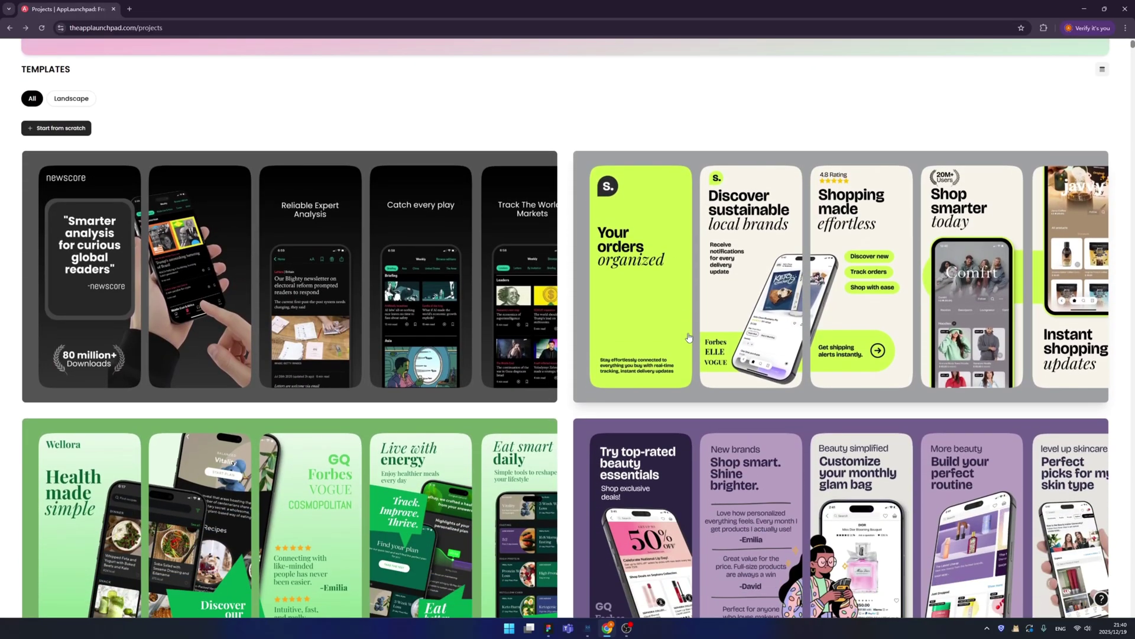
scroll(759, 343, "up", 2)
left_click(758, 343)
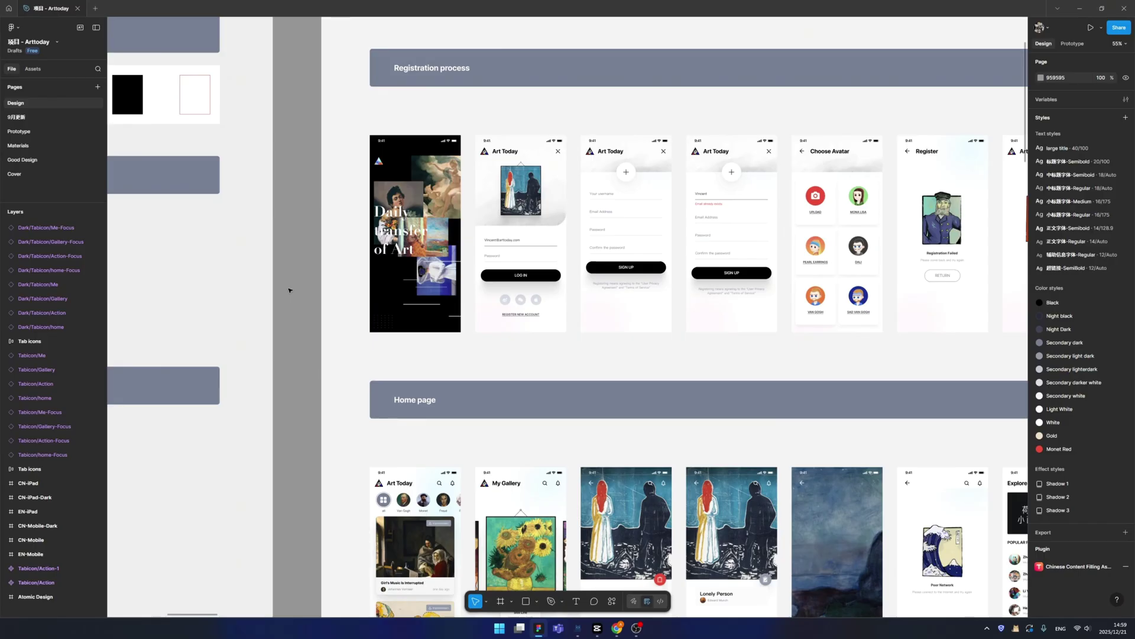
- Export the Art Today splash screen and three other screens as 3x PNG images
left_click(414, 237)
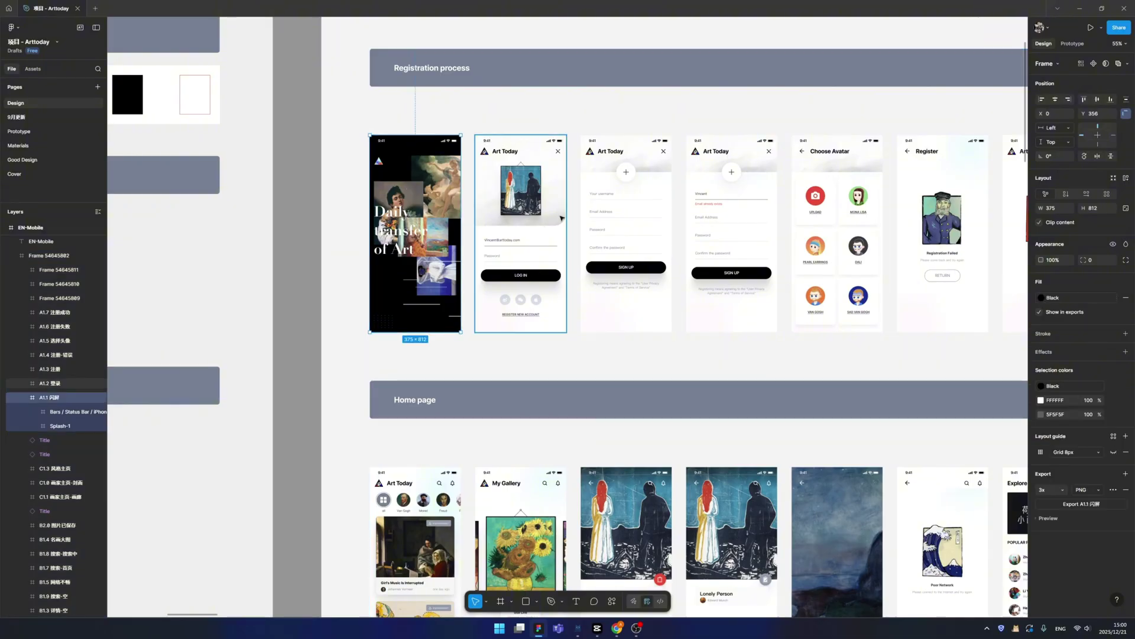
scroll(560, 218, "down", 5)
scroll(532, 266, "up", 4)
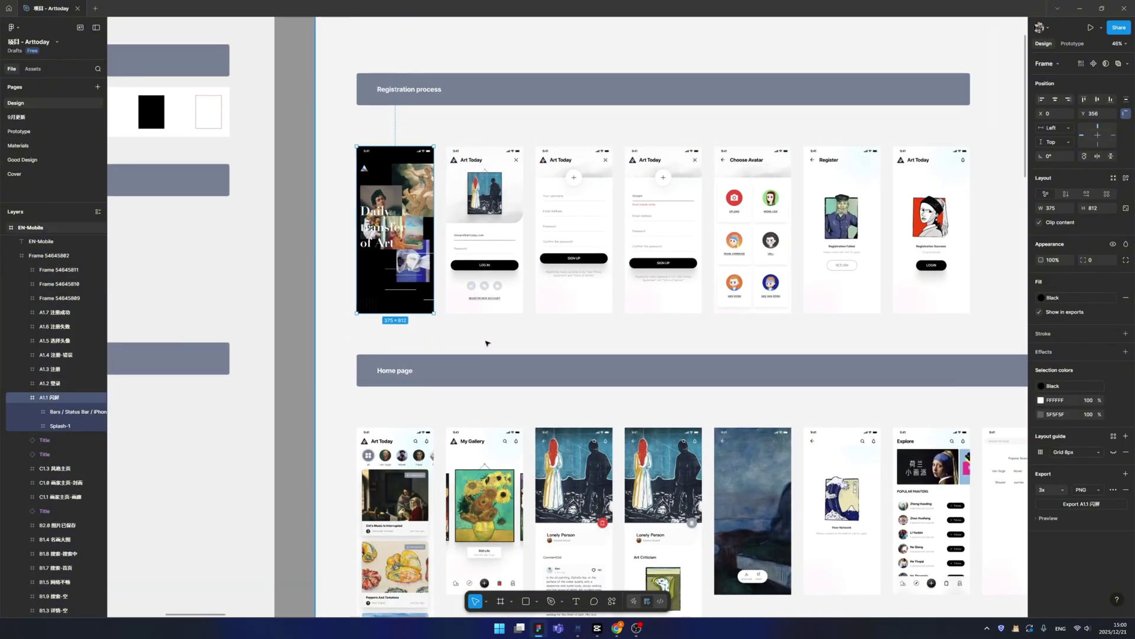
scroll(486, 343, "down", 2)
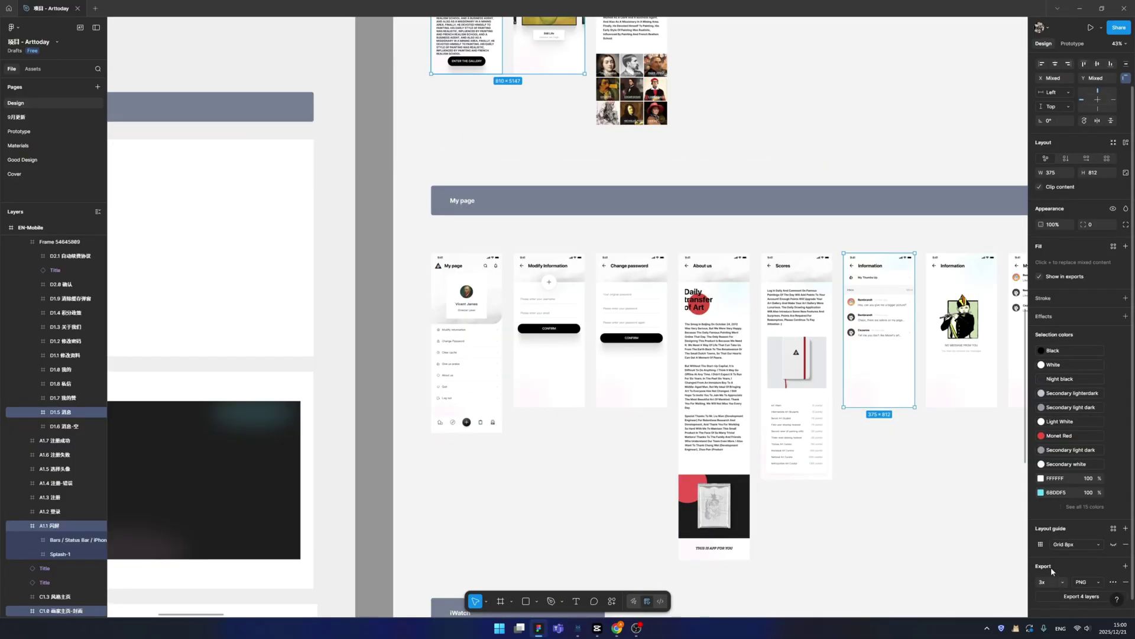
scroll(1052, 572, "down", 1)
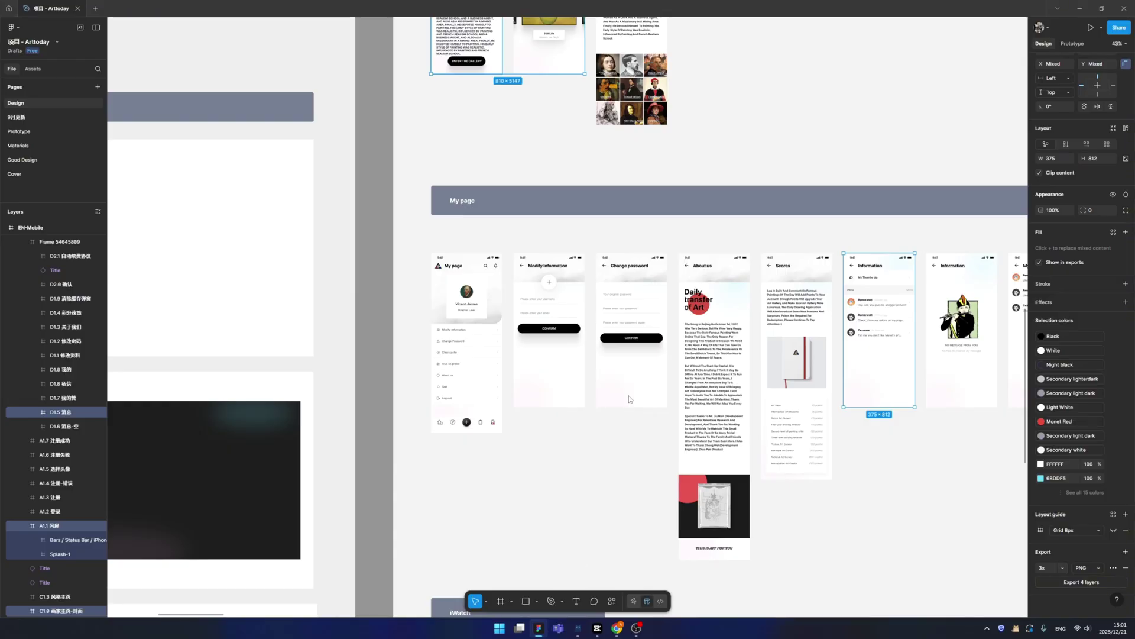
left_click(1082, 582)
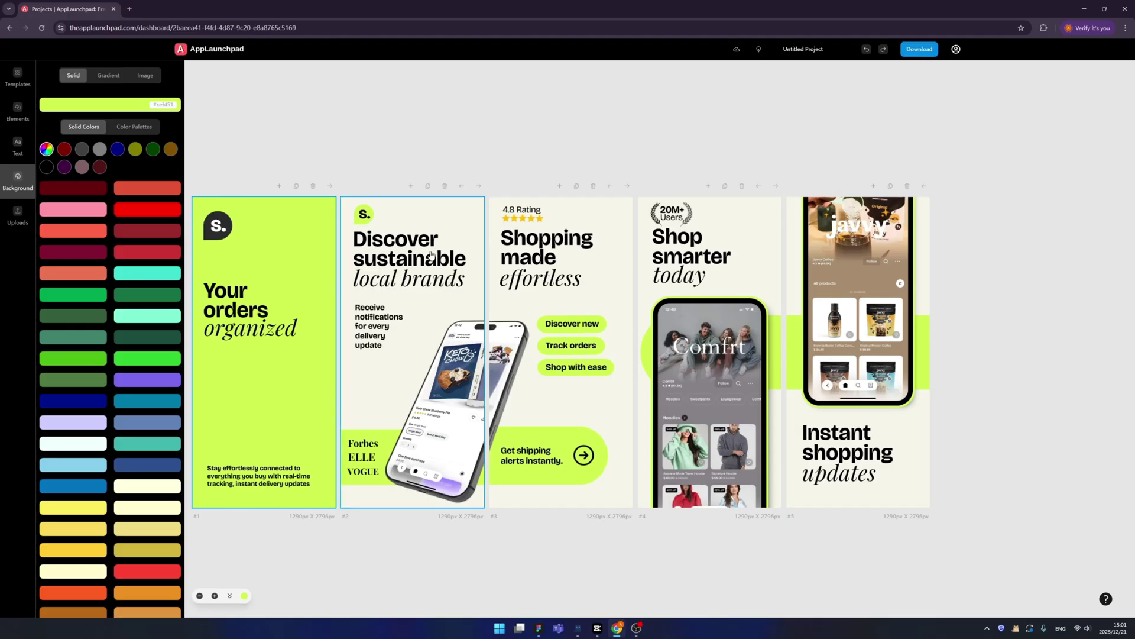
- Upload an Art Today screenshot and place it into a phone mockup
left_click(458, 371)
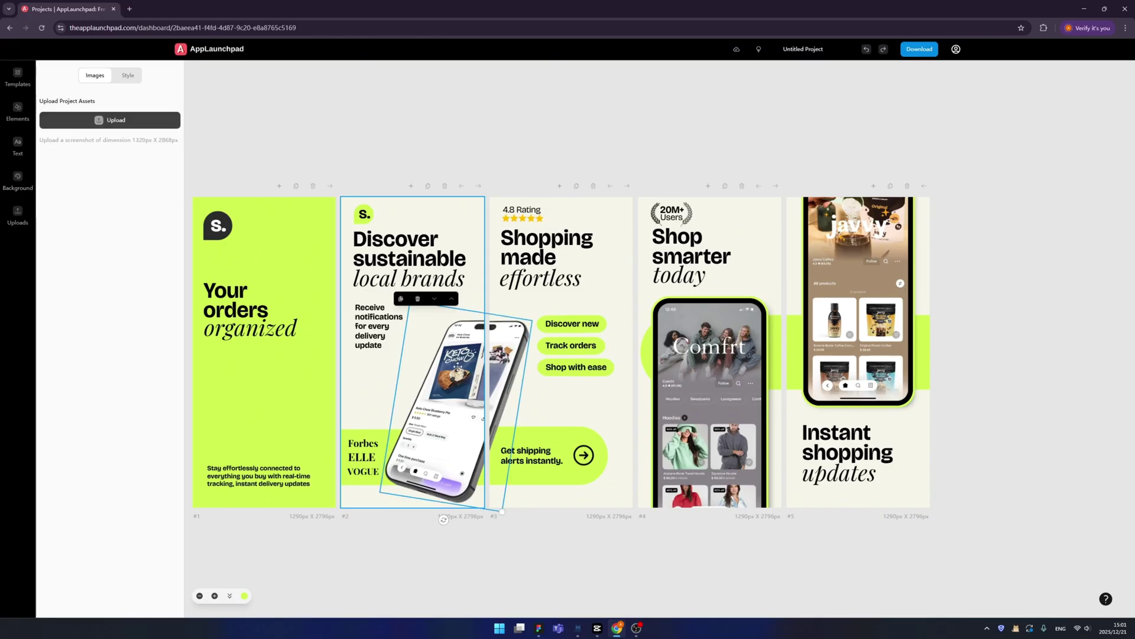
left_click(125, 120)
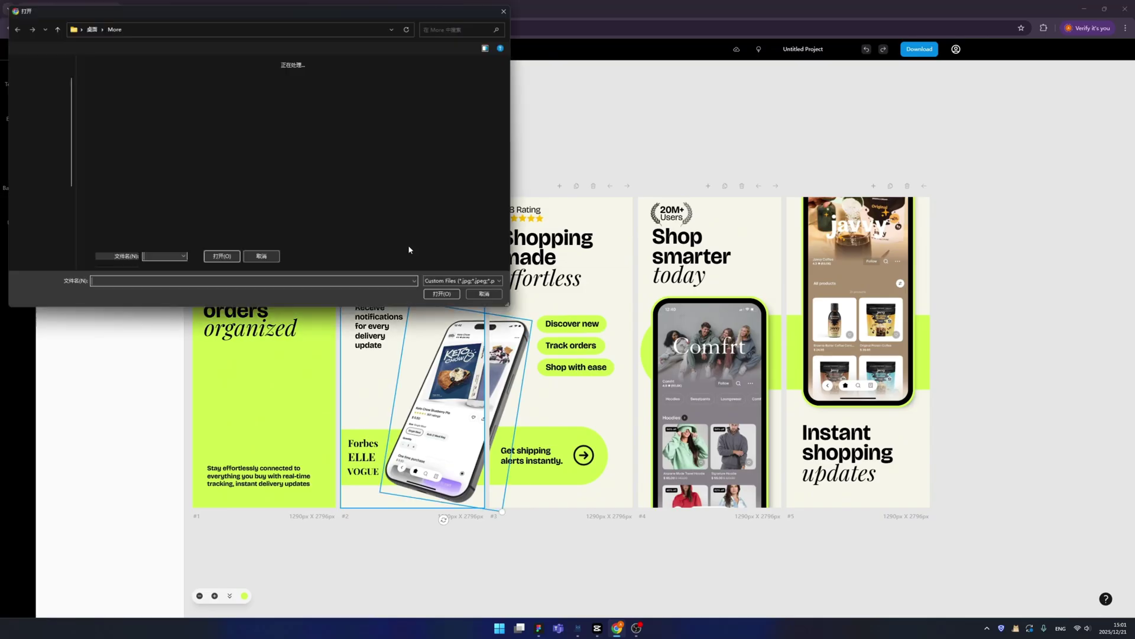
key("Return")
left_click(72, 213)
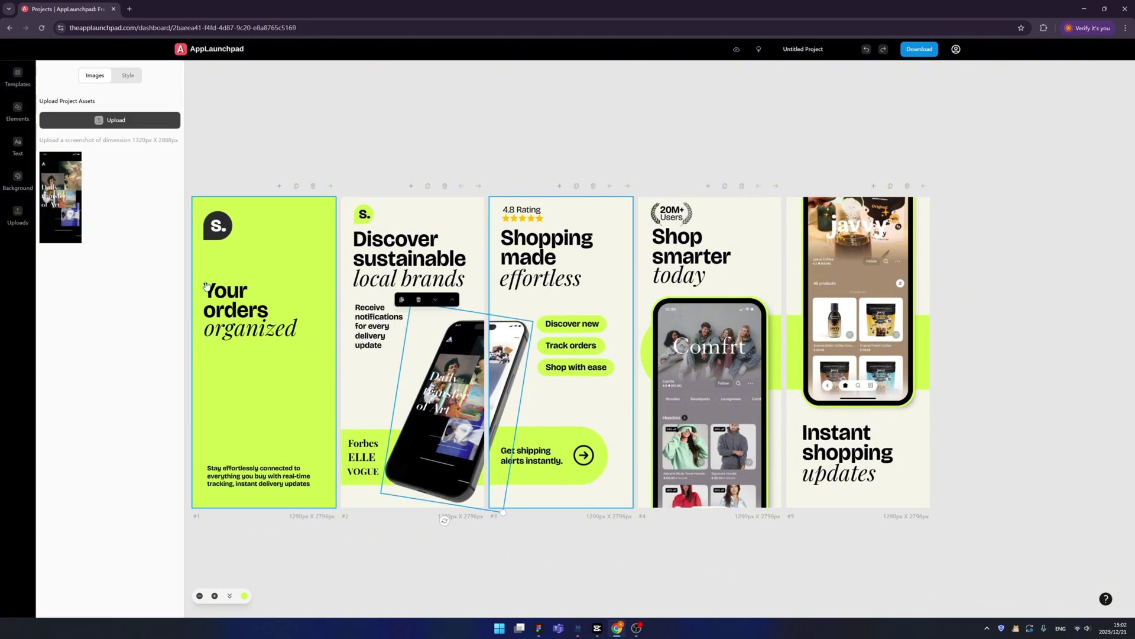
left_click(506, 525)
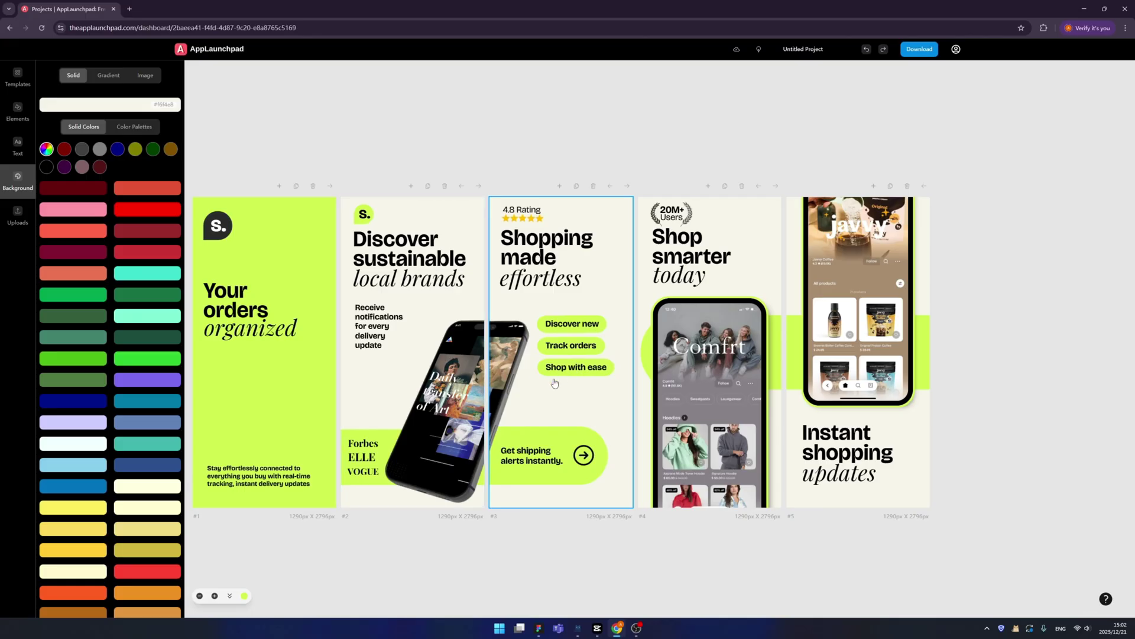
- Fill slide 4's phone with the My Gallery screenshot and add a blank slide after slide 2
left_click(707, 385)
left_click(60, 197)
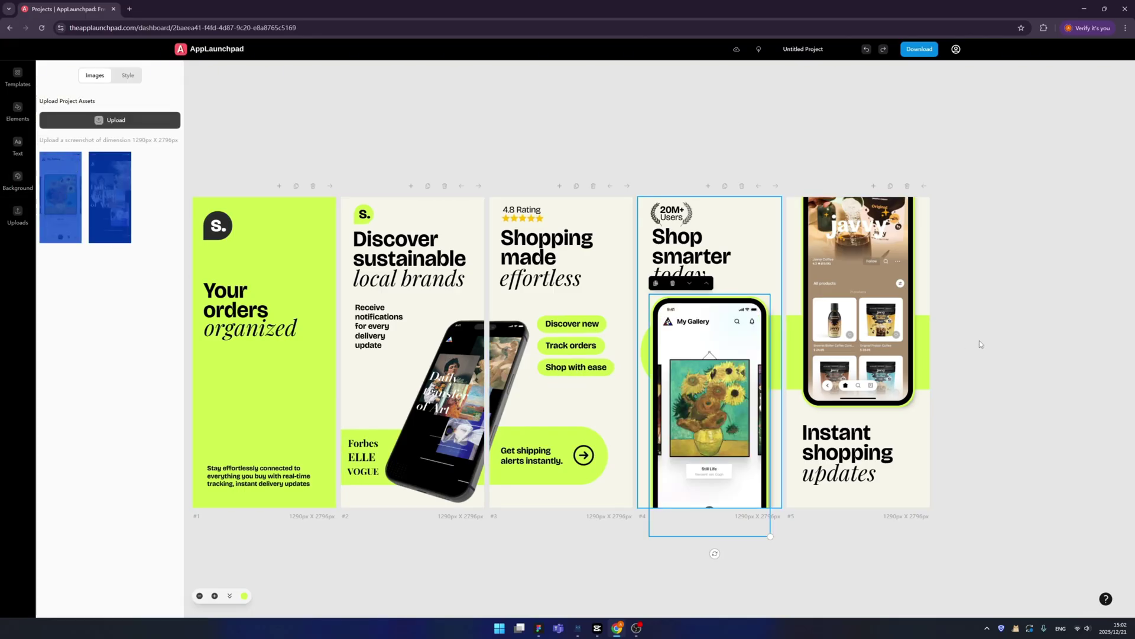
left_click(454, 228)
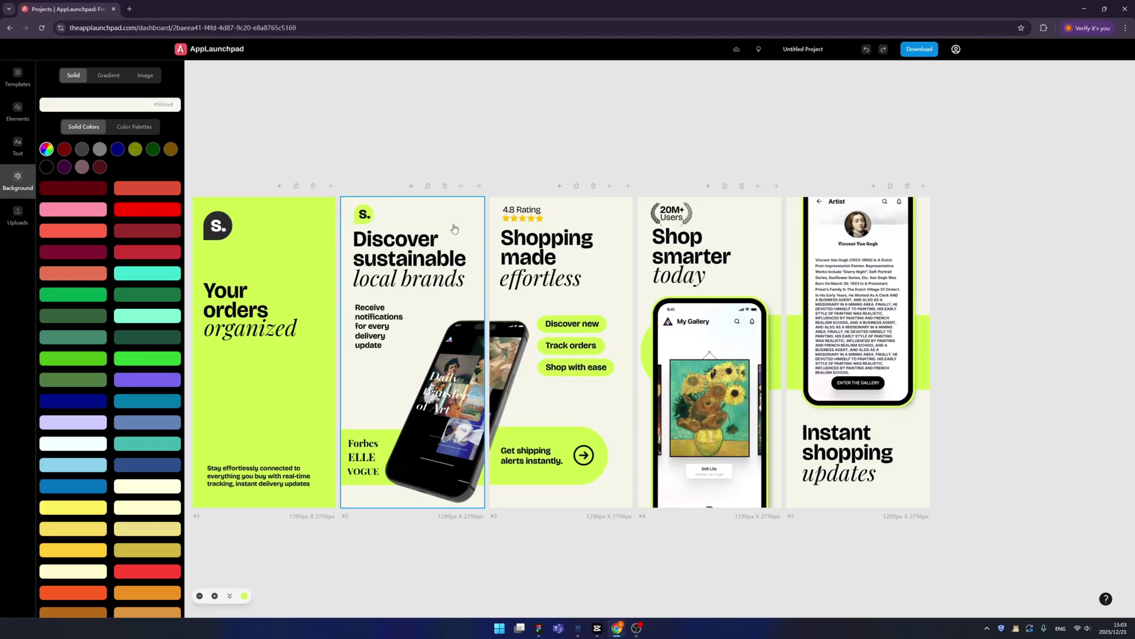
double_click(465, 188)
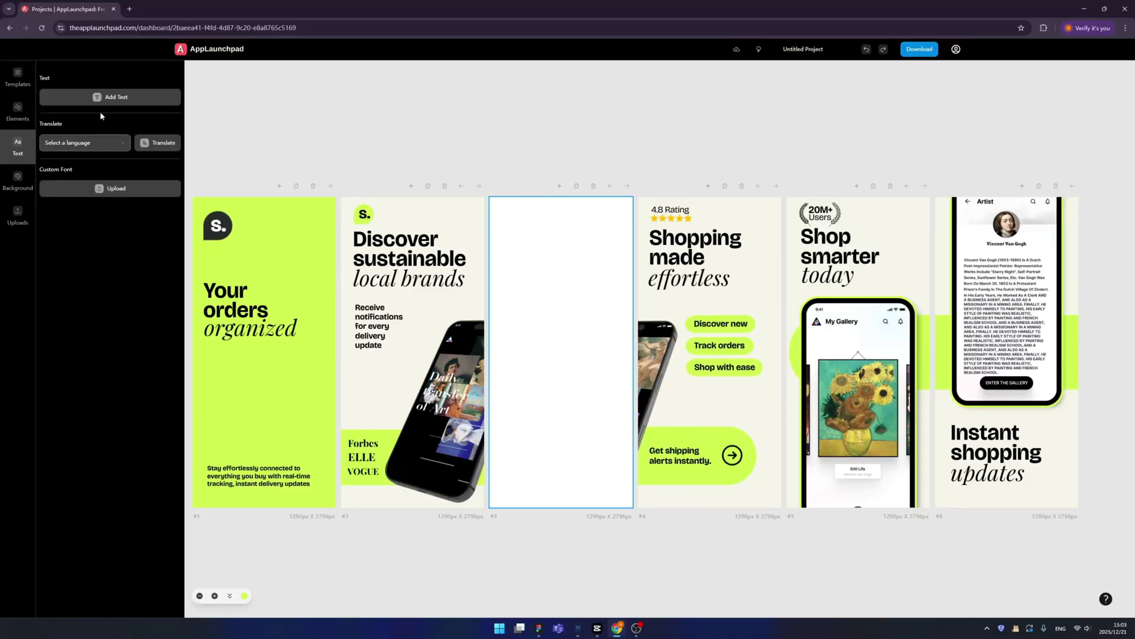
- Add an enlarged Handheld iPhone 17 Pro Max mockup showing My Gallery to slide 3
left_click(18, 113)
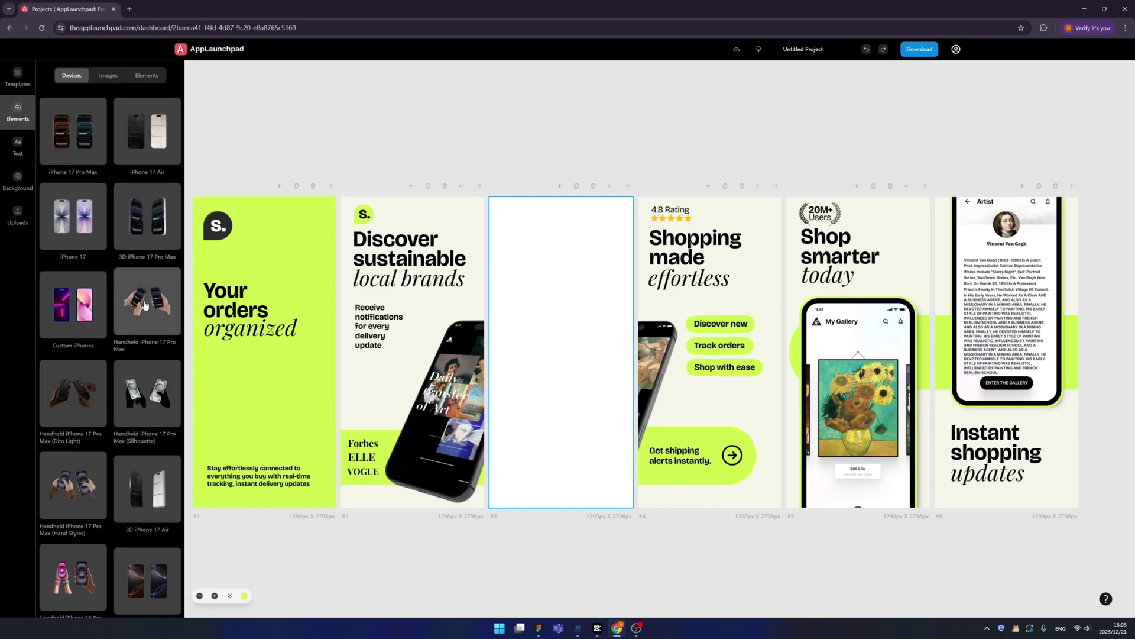
left_click(76, 395)
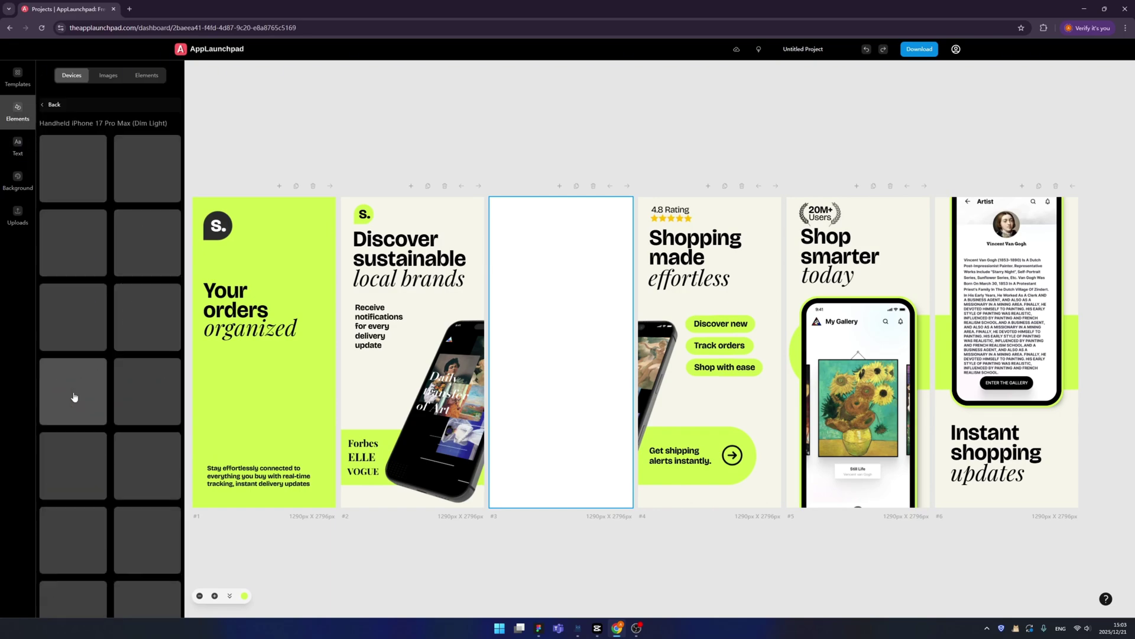
left_click(78, 245)
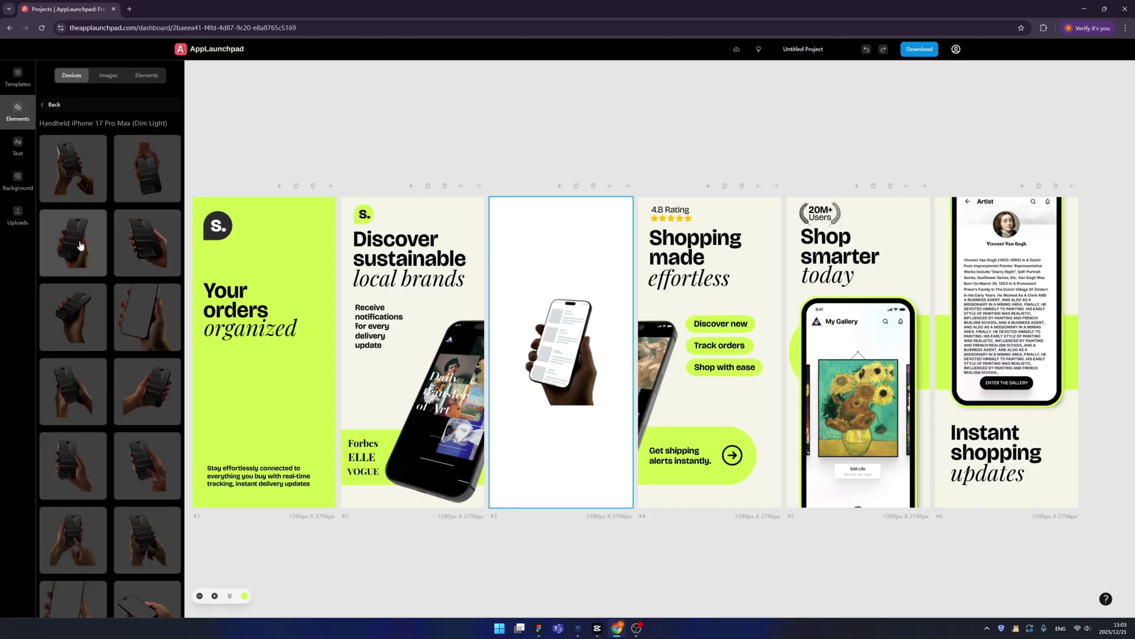
left_click(565, 363)
left_click_drag(599, 407, 669, 509)
left_click(666, 507)
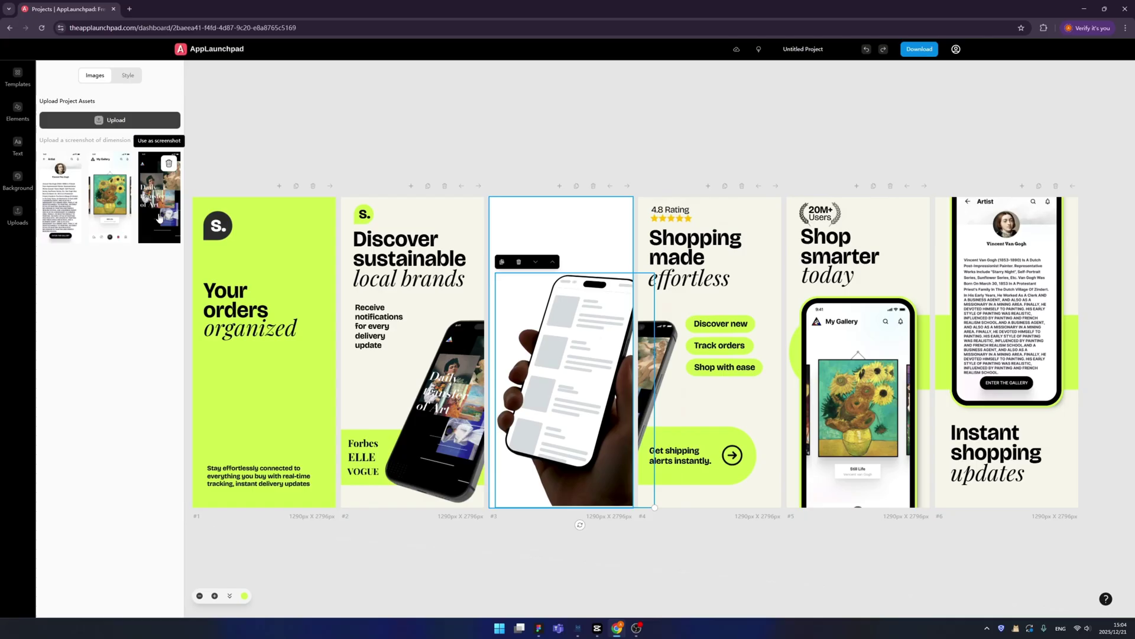
left_click(159, 218)
left_click(112, 184)
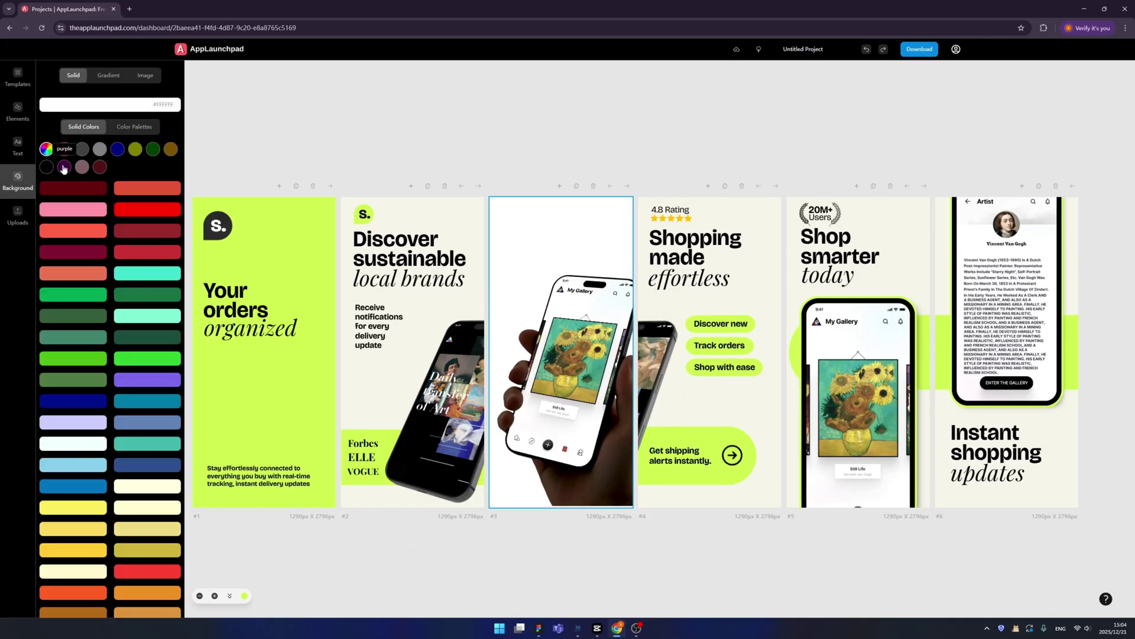
- Give slide 3 a dark navy background, then delete that slide
left_click(46, 166)
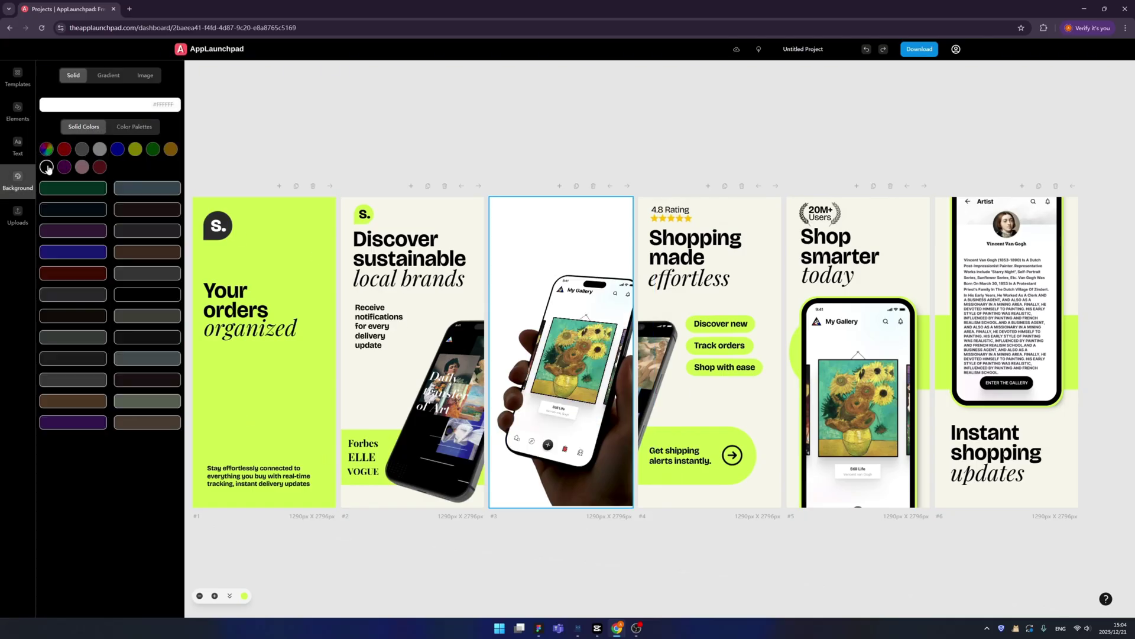
left_click(82, 210)
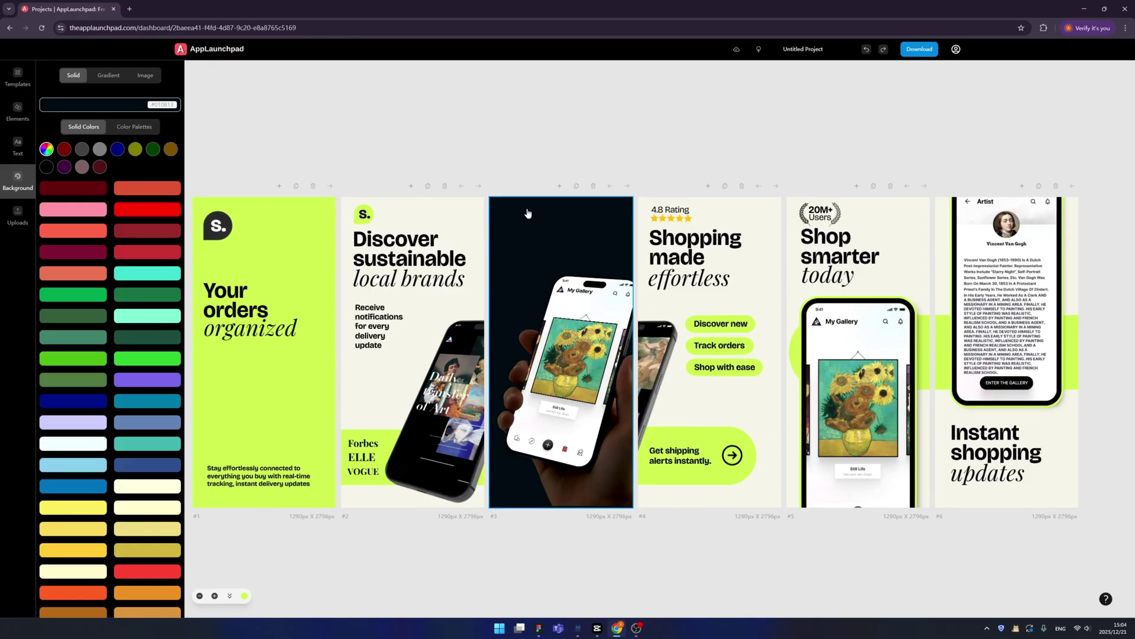
left_click(593, 186)
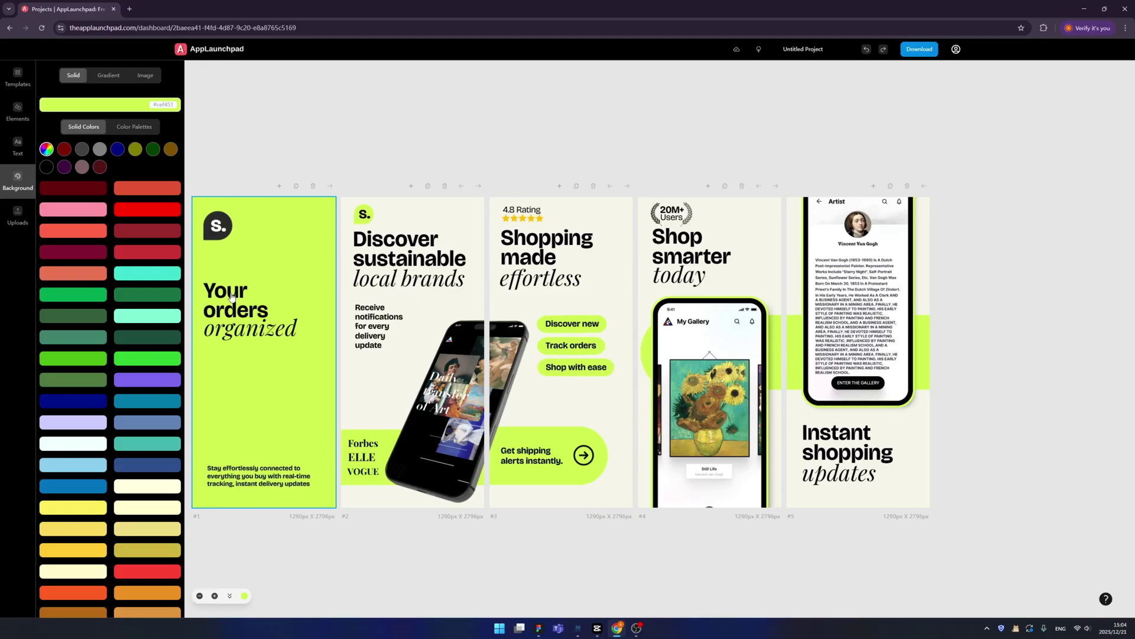
- Edit slide 1's heading to 'Your Personal Gallery' and try red and cream backgrounds
left_click(232, 297)
double_click(271, 314)
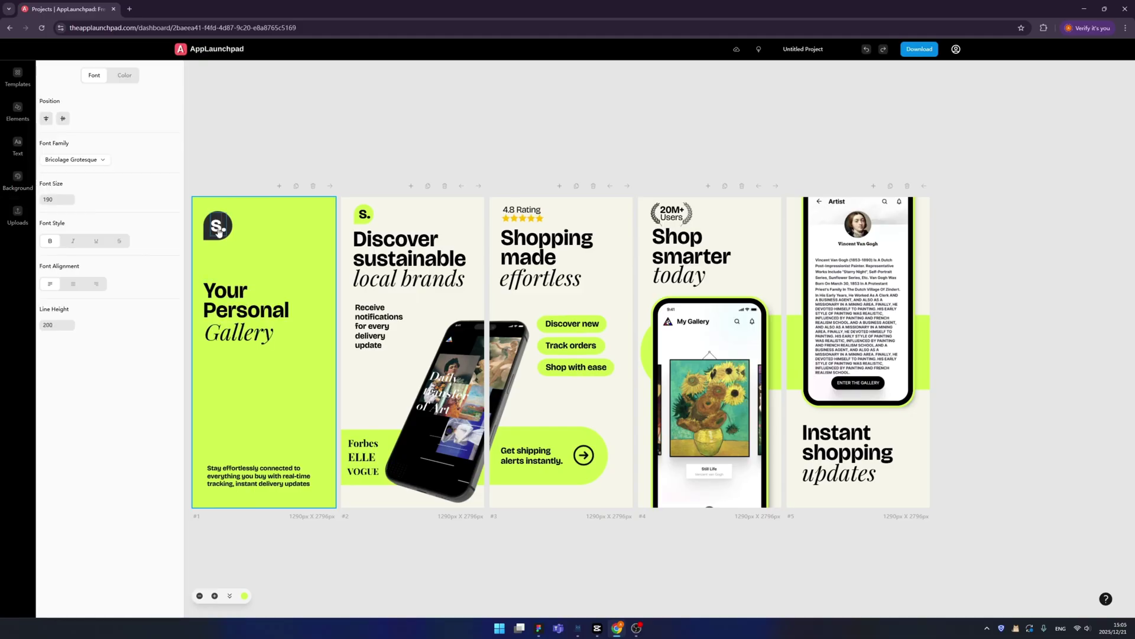
left_click(237, 224)
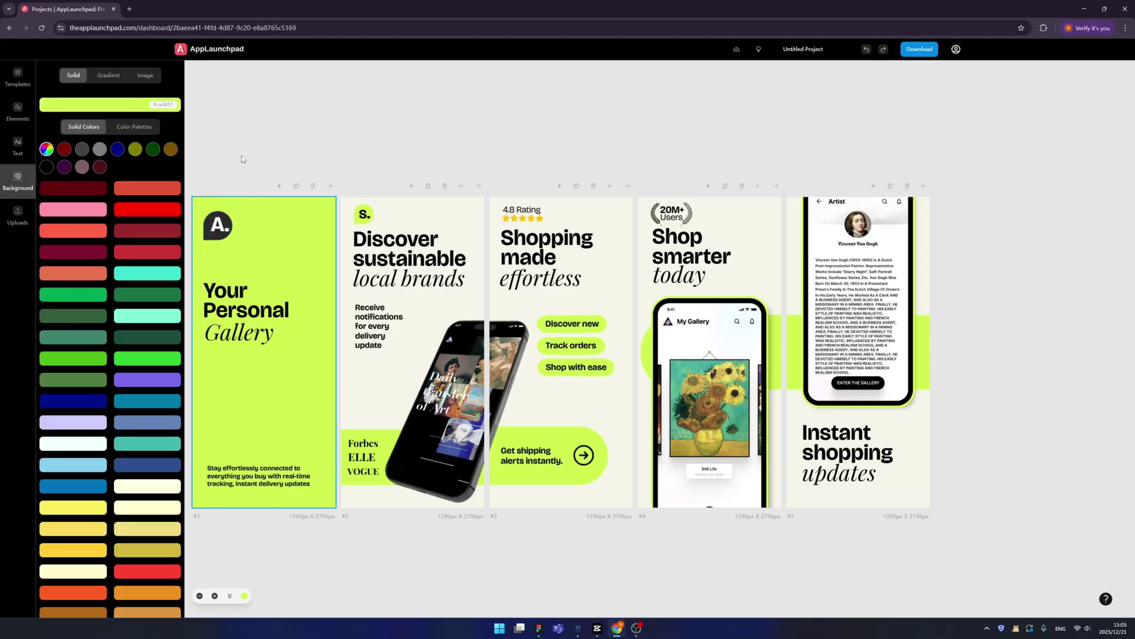
left_click(149, 252)
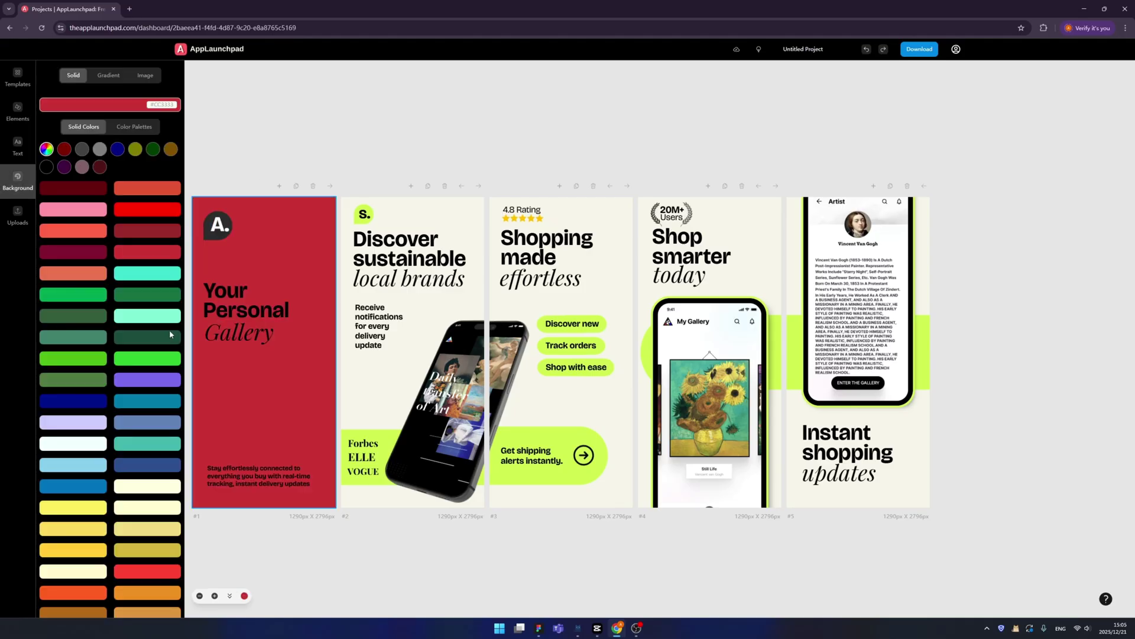
left_click(147, 486)
- Apply the green-to-cyan gradient background to slide 1
left_click(111, 78)
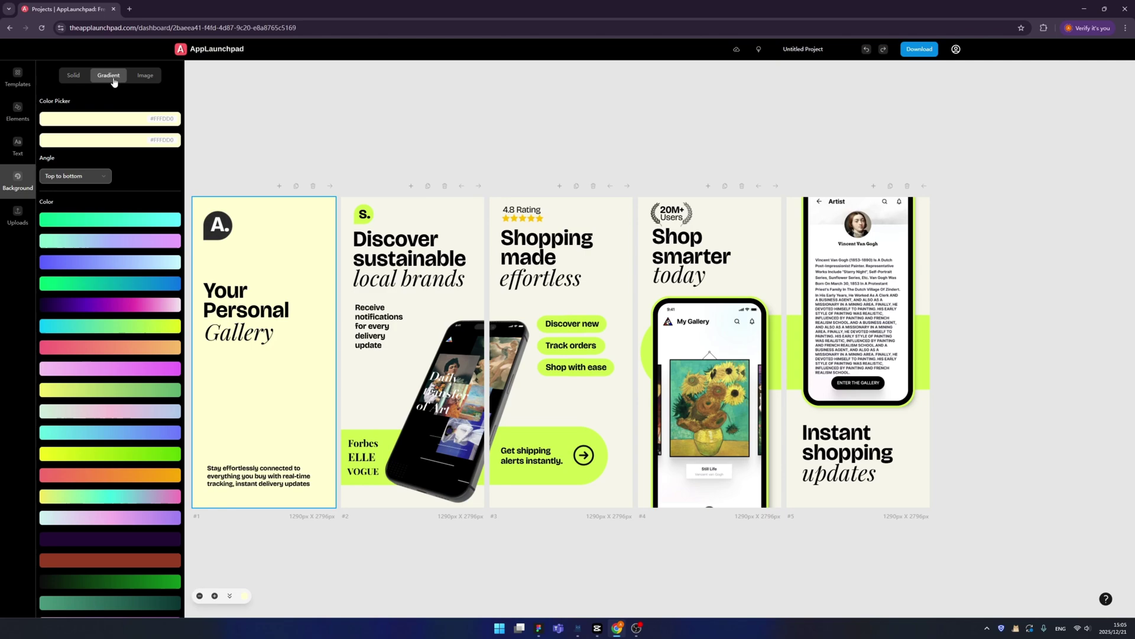
left_click(114, 263)
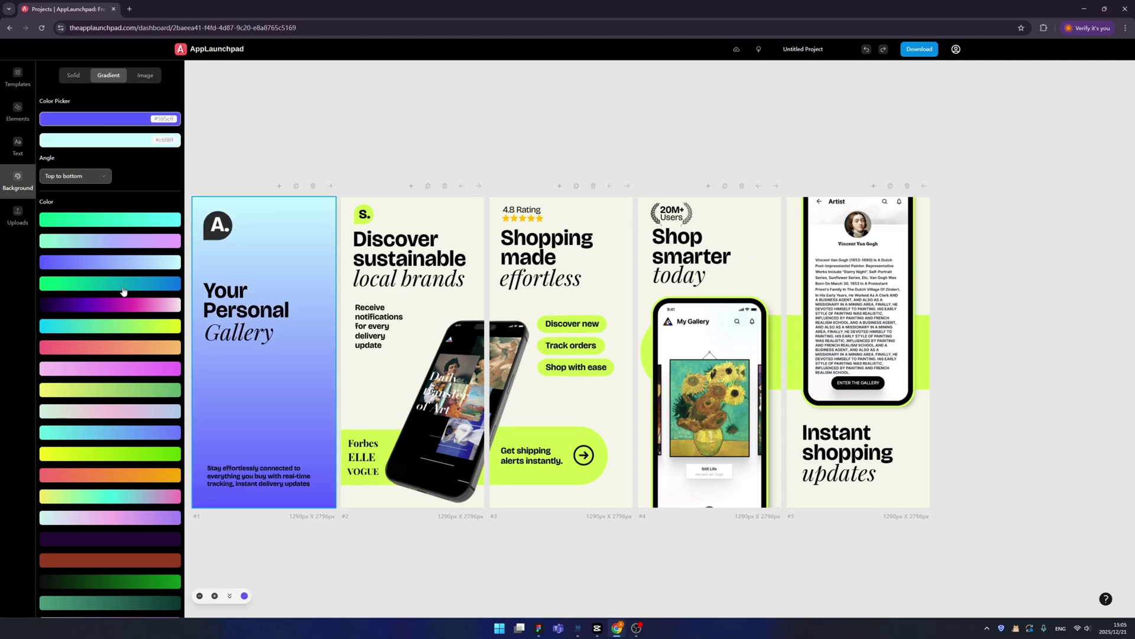
left_click(123, 285)
left_click(113, 219)
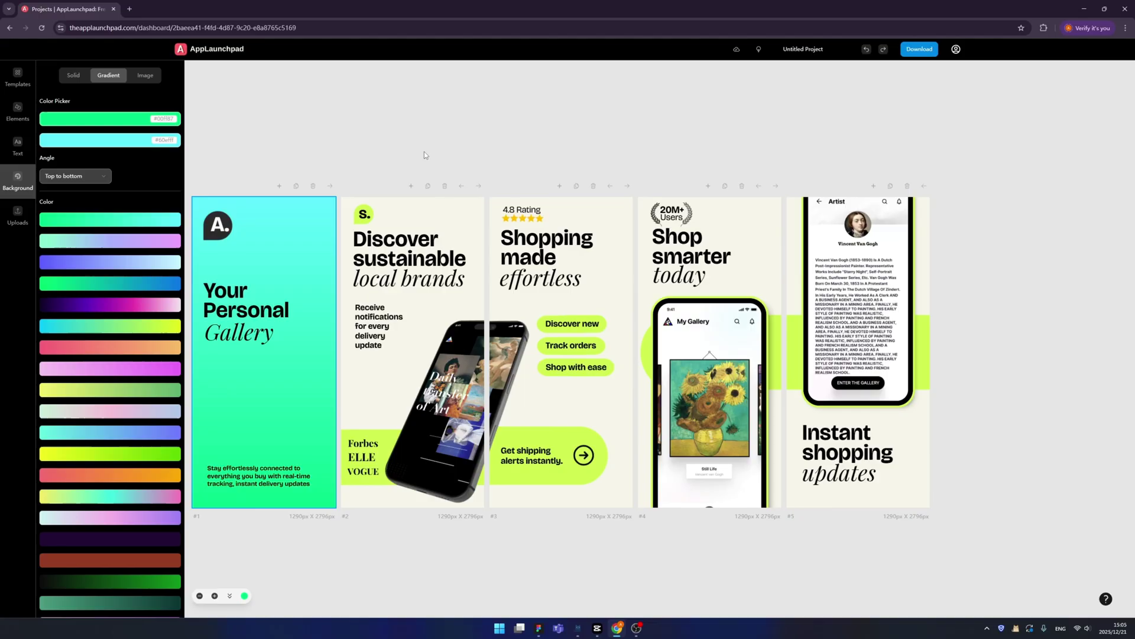
left_click(18, 77)
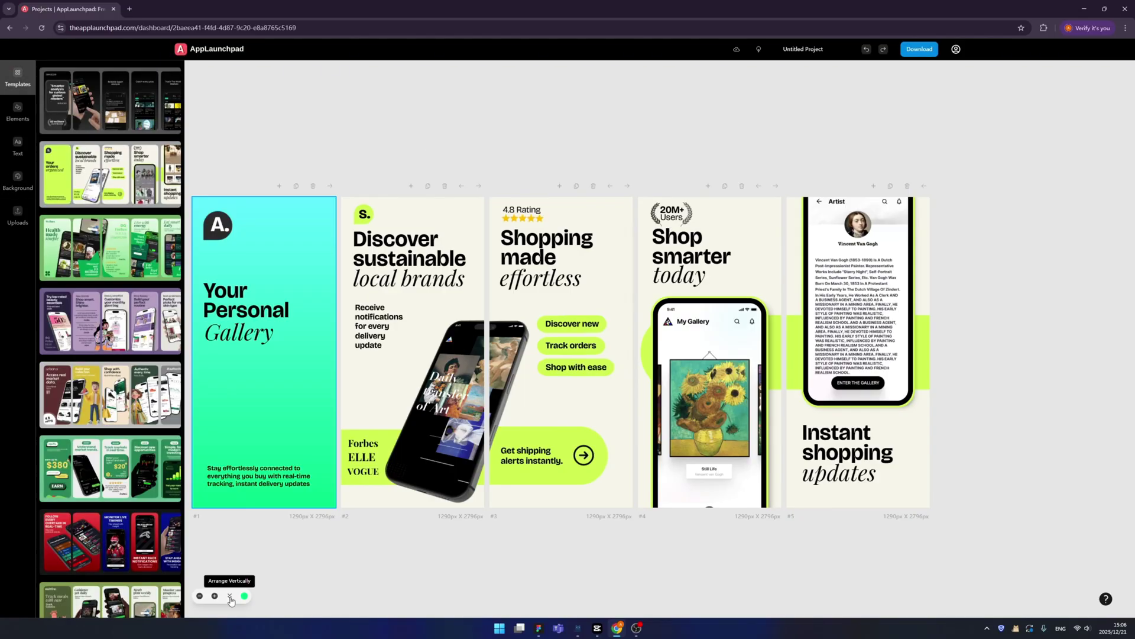
- Download all the slides of the screenshot set as JPEG images
left_click(230, 596)
left_click(230, 597)
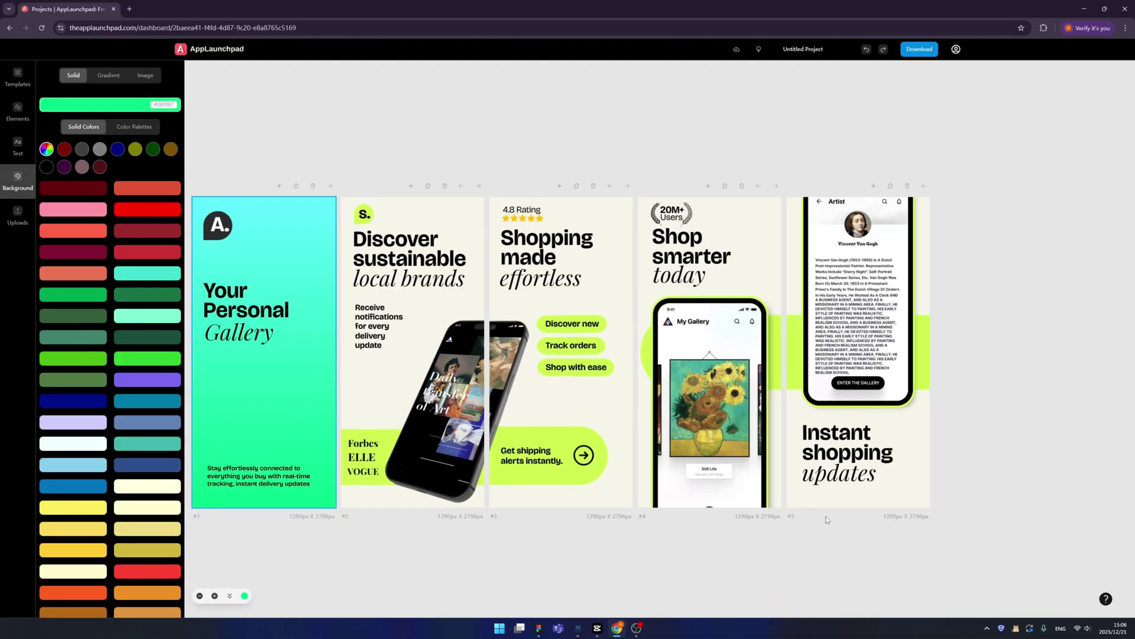
left_click(918, 53)
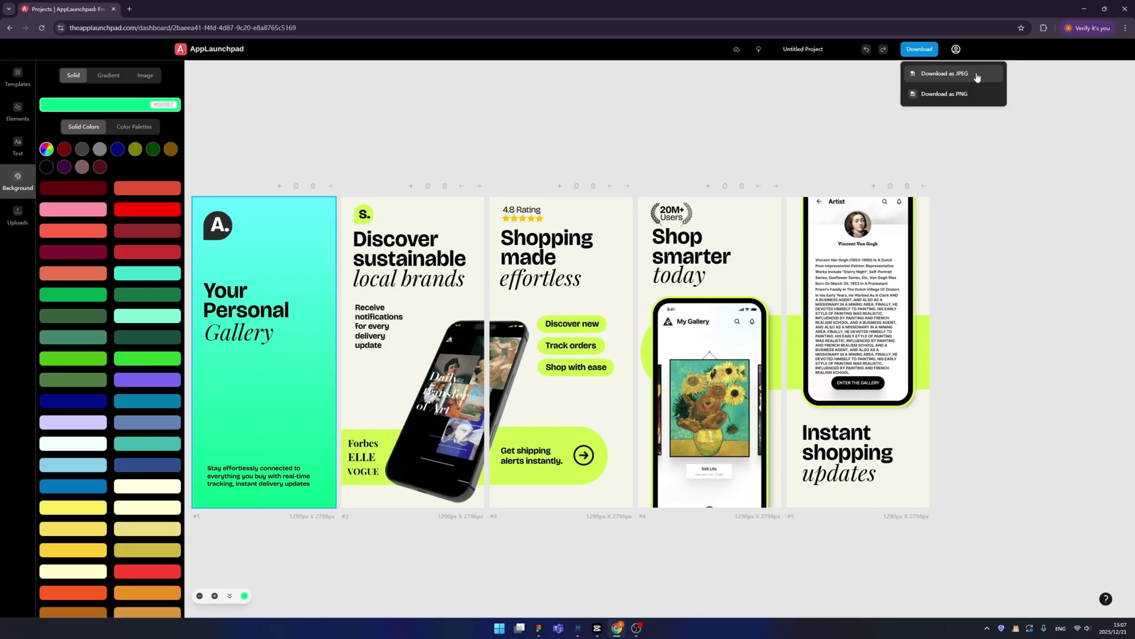
left_click(977, 74)
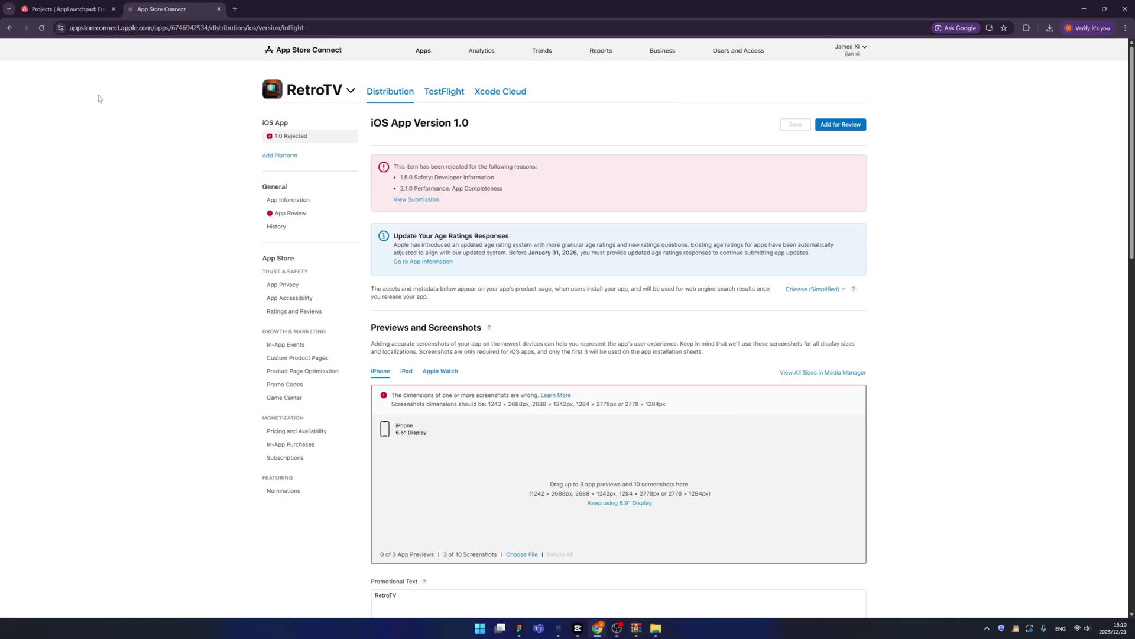
- Return to the AppLaunchpad editor, whose five captions now show in Simplified Chinese
key("ctrl+shift+Tab")
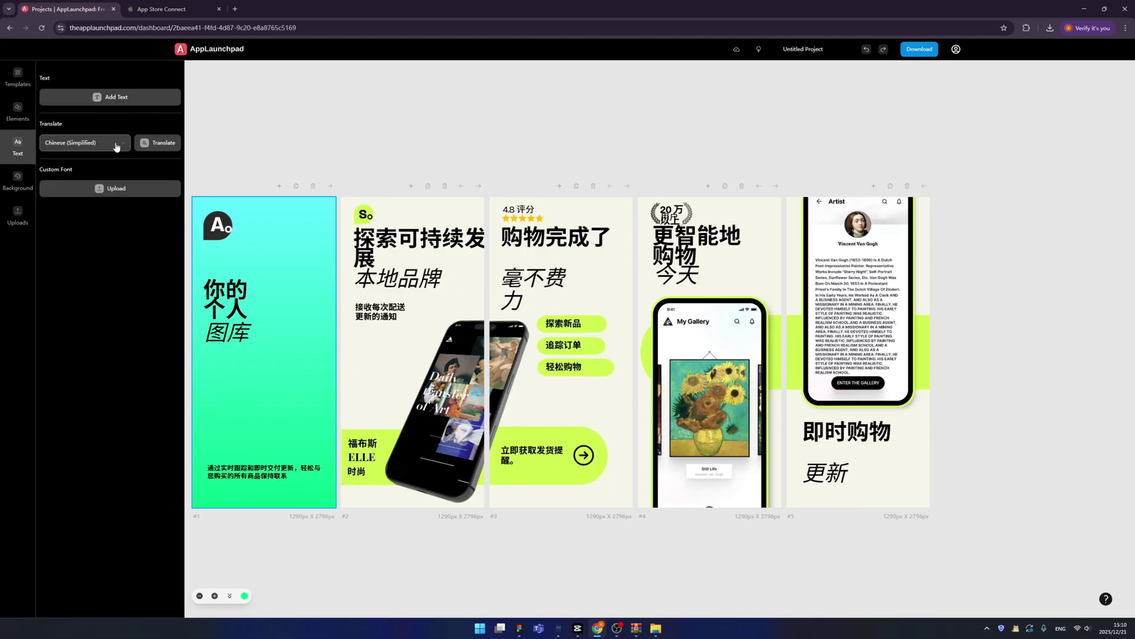
- Translate all slide text into French, so slide 1 reads 'votre particuliers Galerie'
left_click(116, 144)
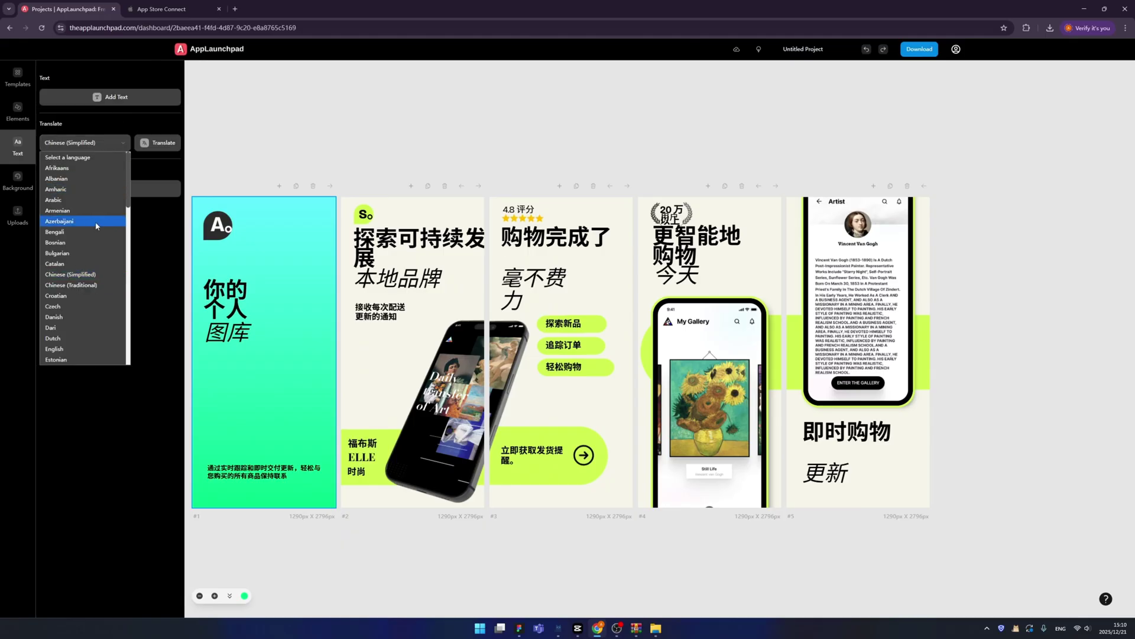
scroll(77, 223, "down", 3)
left_click(76, 229)
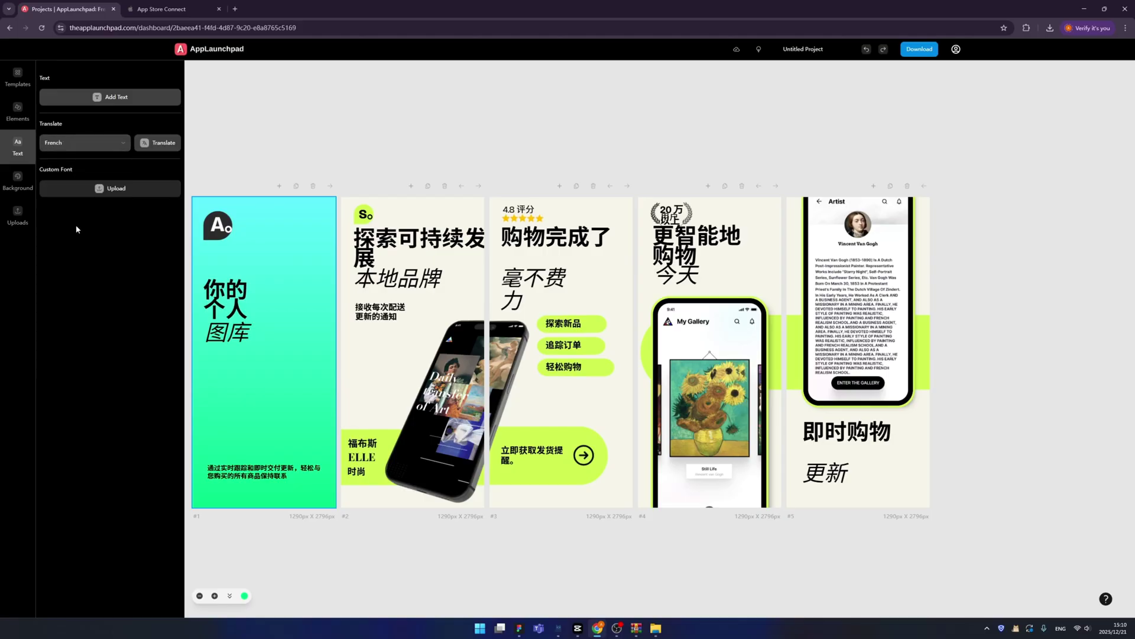
left_click(157, 143)
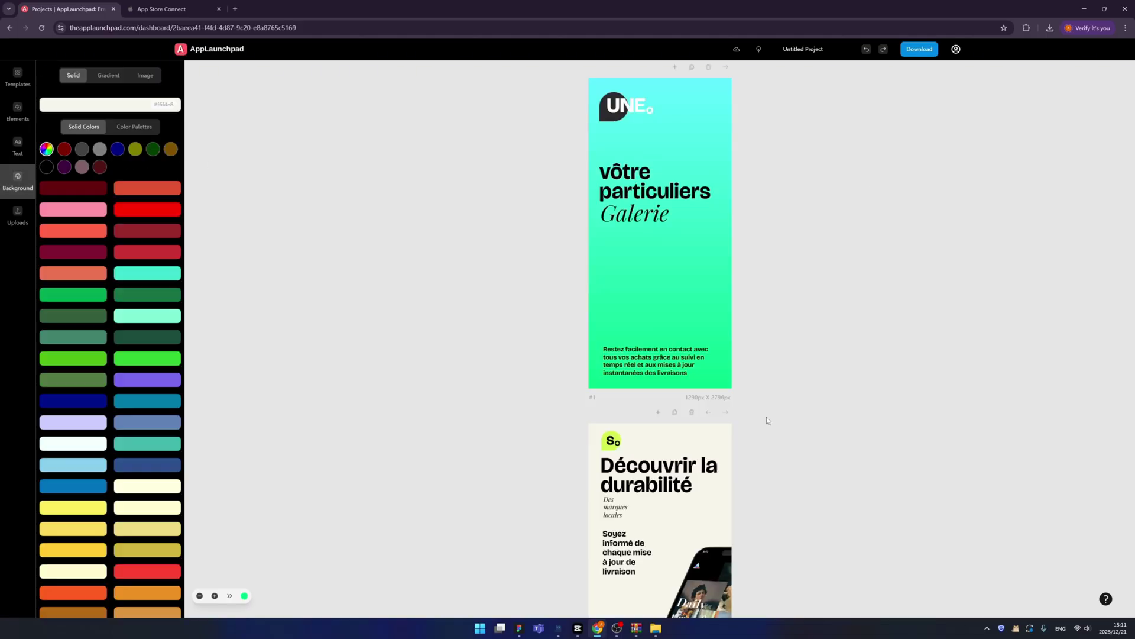
scroll(770, 421, "down", 2)
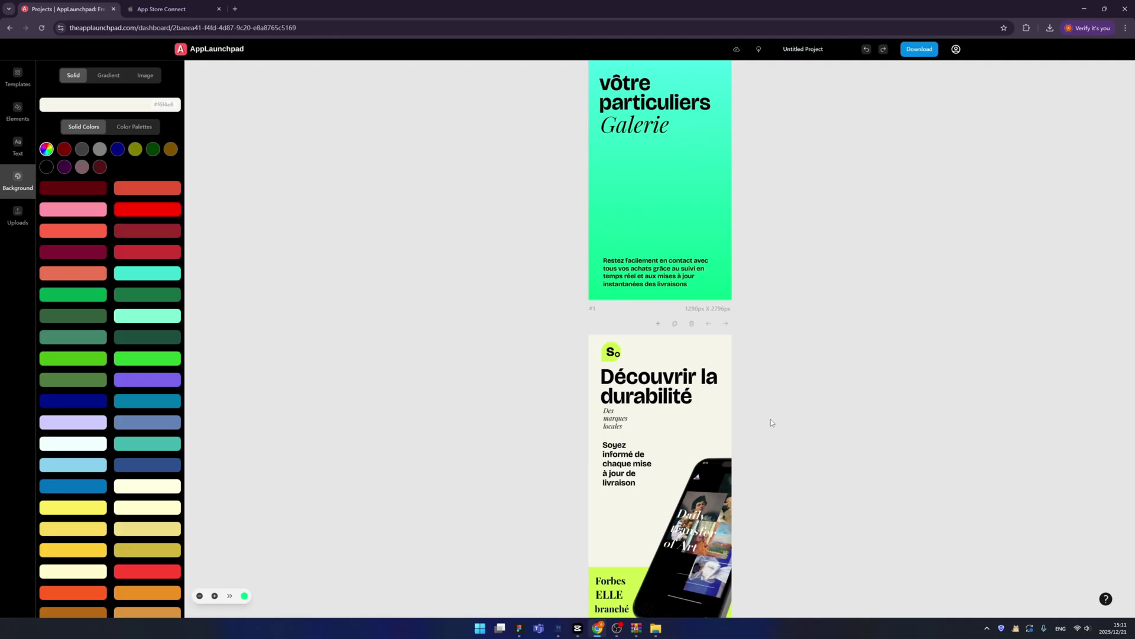
- Review My saved designs and the Clone device sizes, ending on the iPhone 6.9" template gallery
left_click(18, 80)
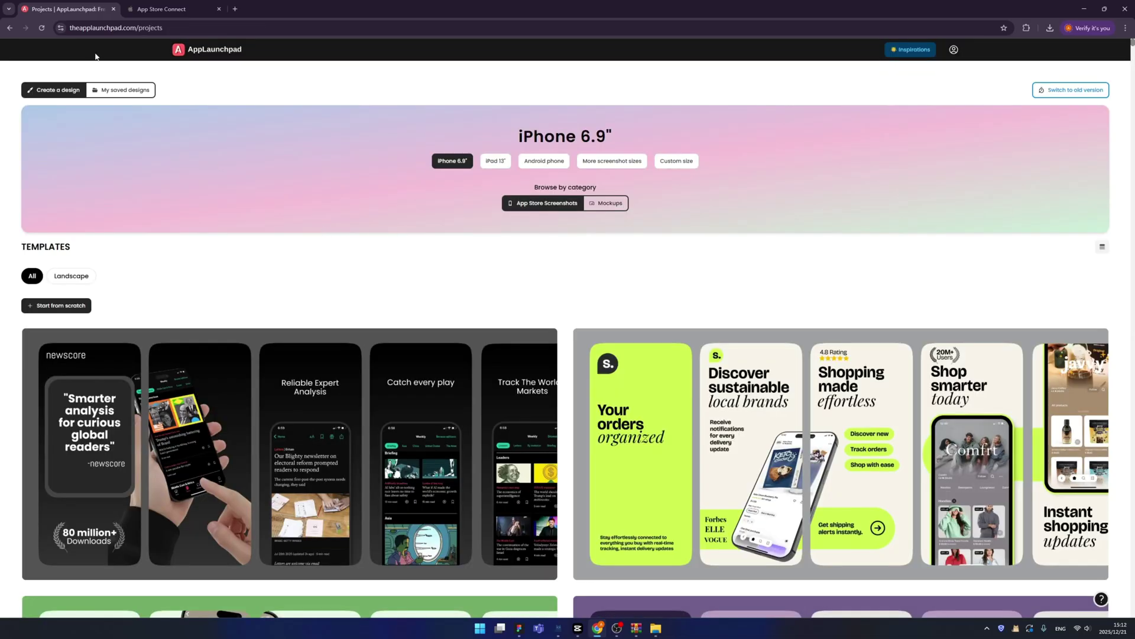
left_click(125, 93)
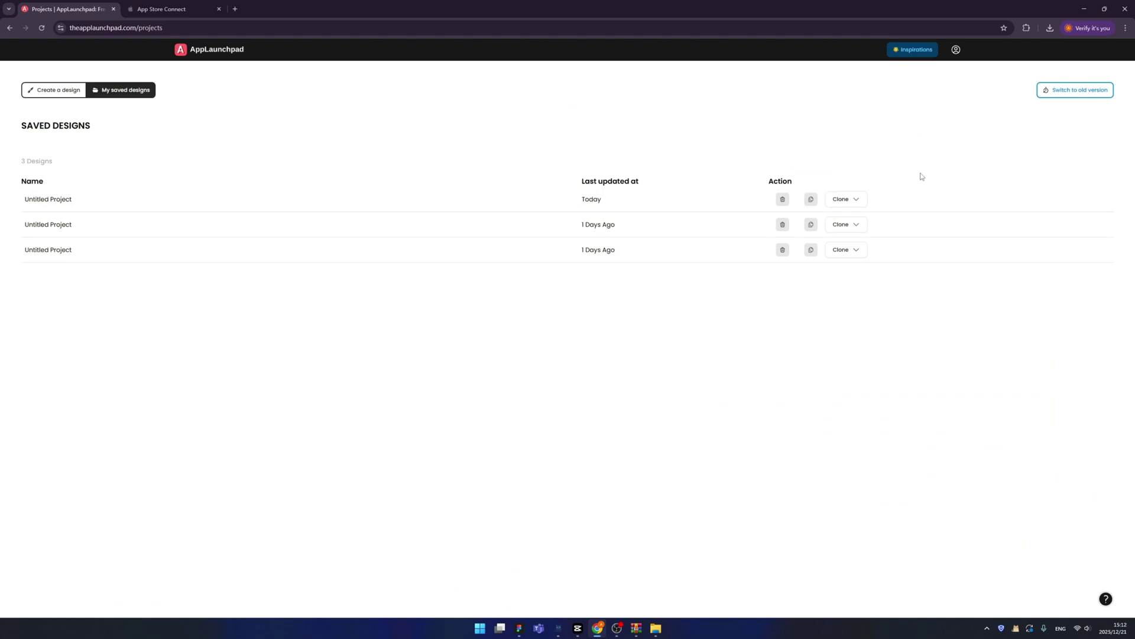
left_click(855, 200)
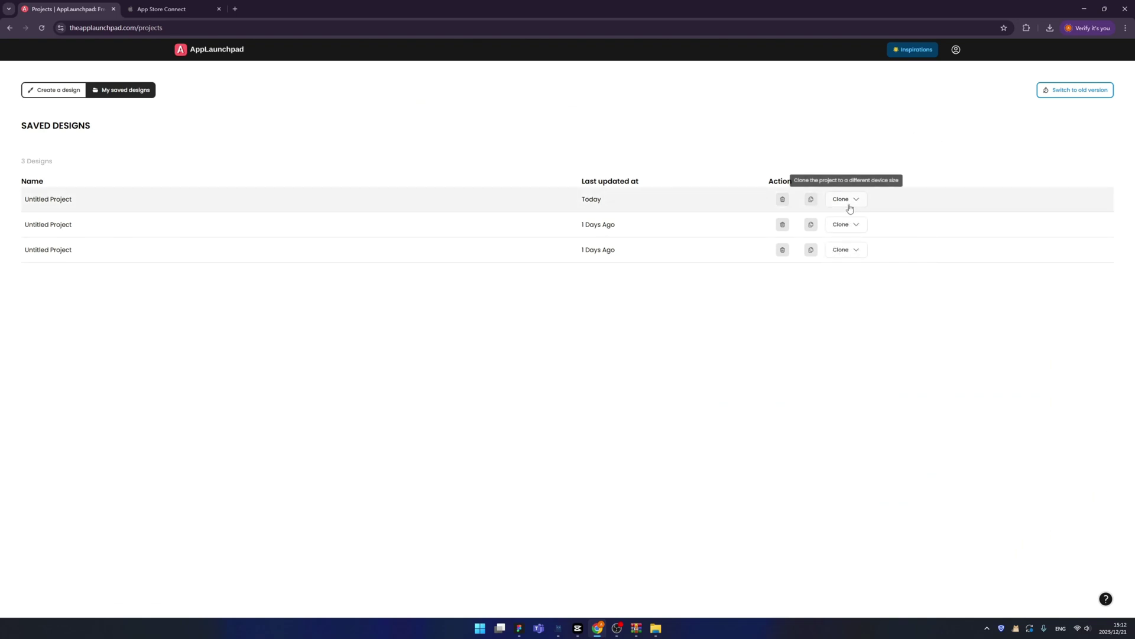
left_click(848, 200)
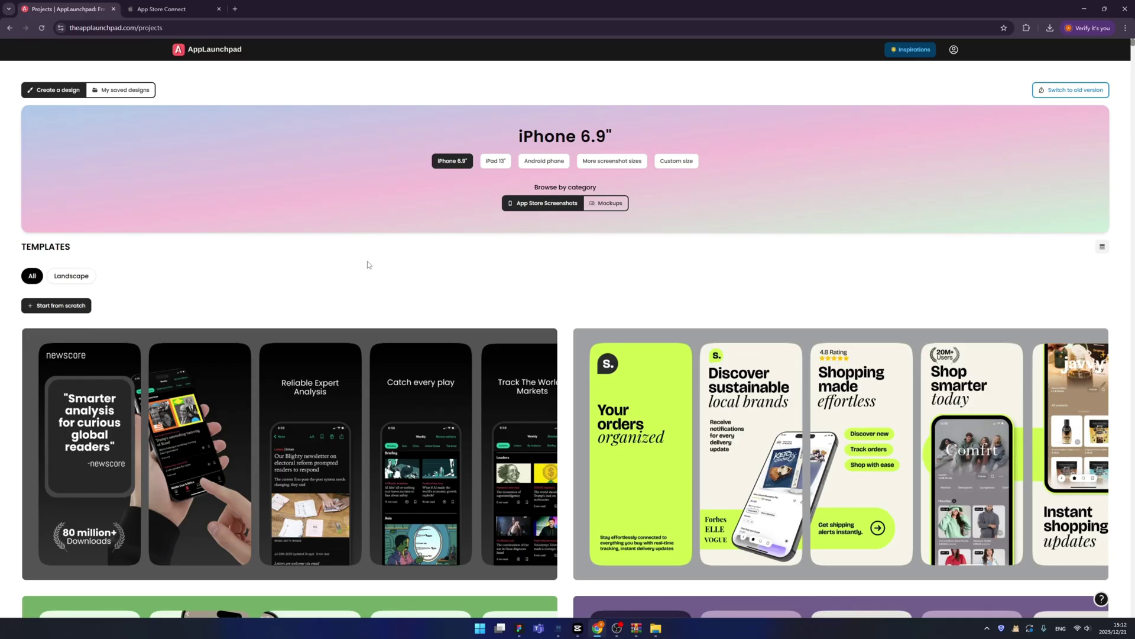